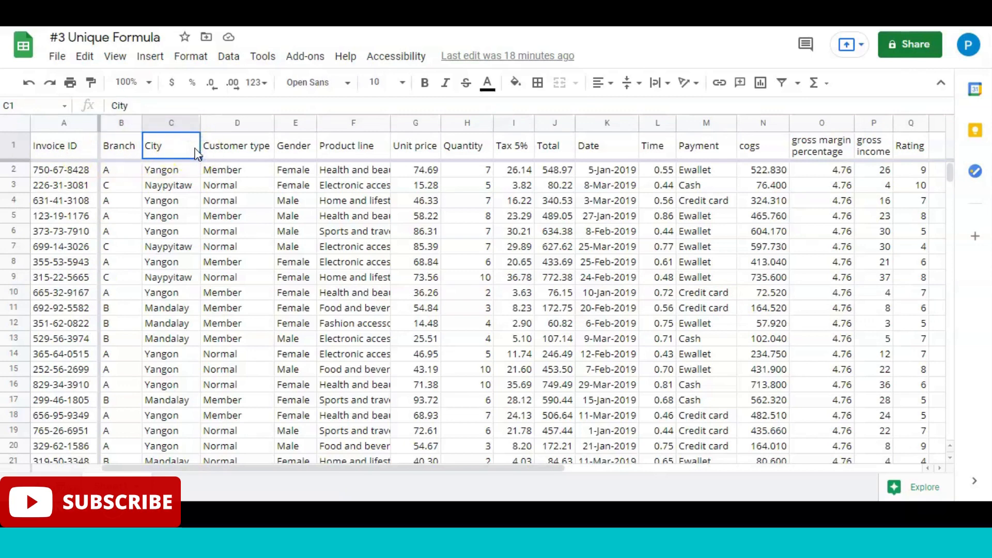
Step: Examine the entries in the City column
left_click(169, 124)
left_click(173, 164)
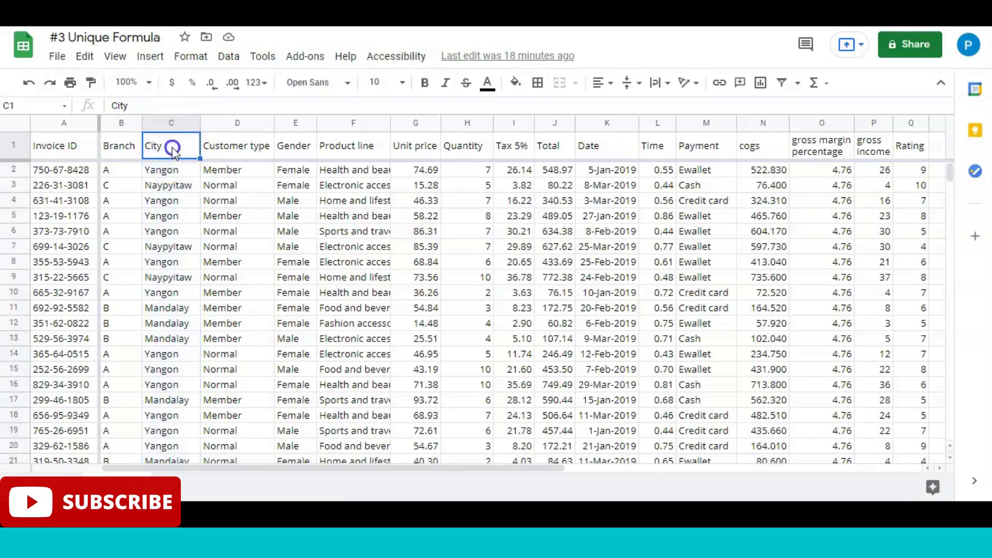
key("Down")
key("Up")
key("Right")
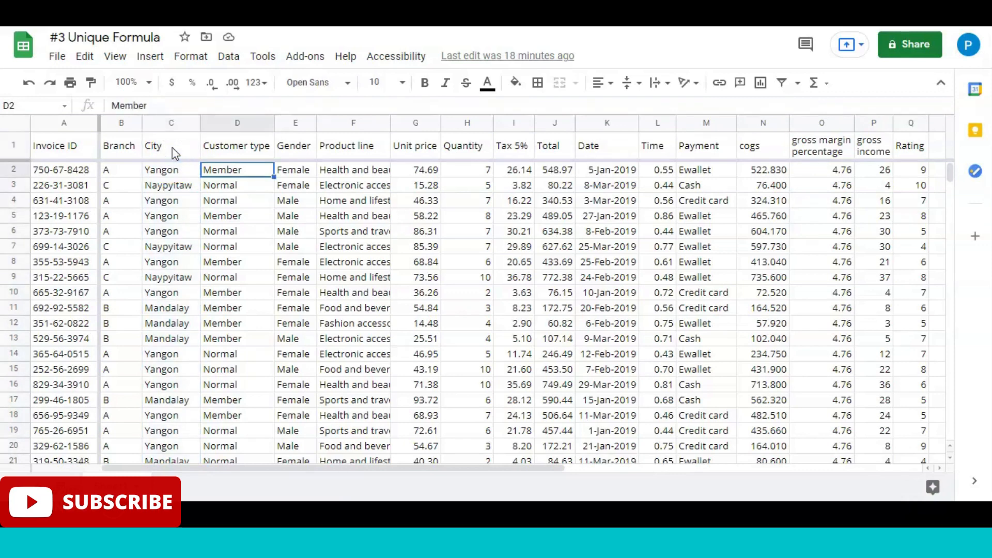
key("Up")
key("Left")
left_click(172, 246)
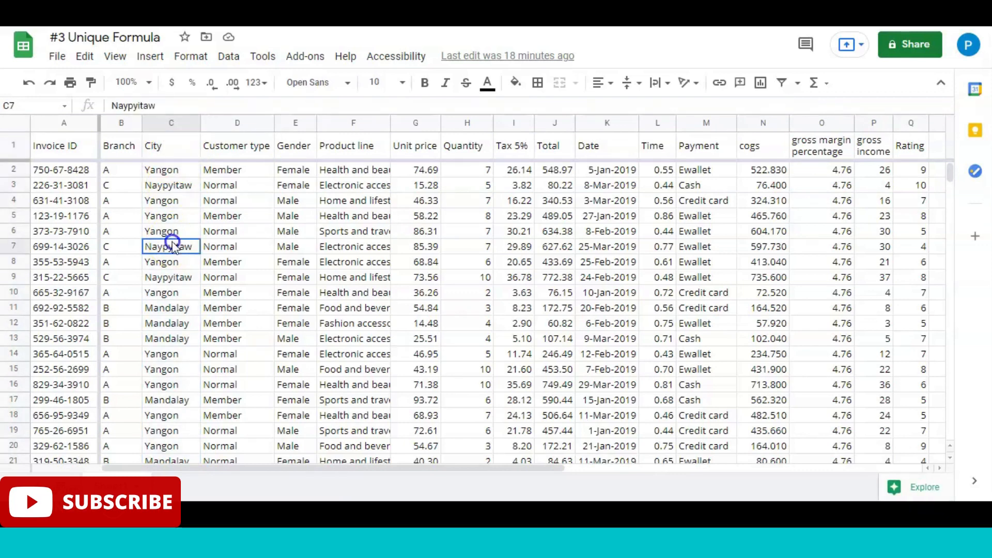
scroll(175, 248, "down", 5)
scroll(175, 248, "up", 5)
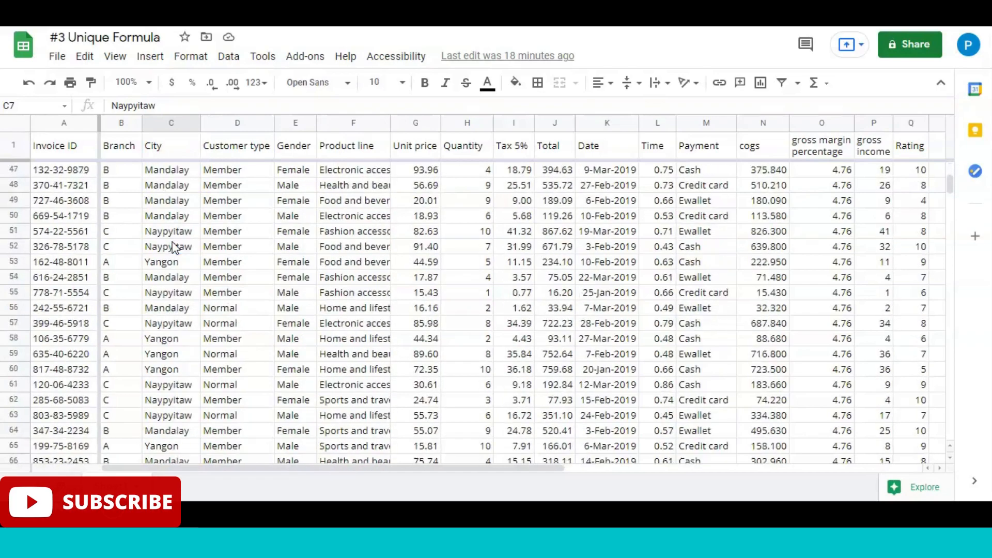
scroll(173, 242, "down", 20)
scroll(172, 242, "up", 12)
left_click(177, 154)
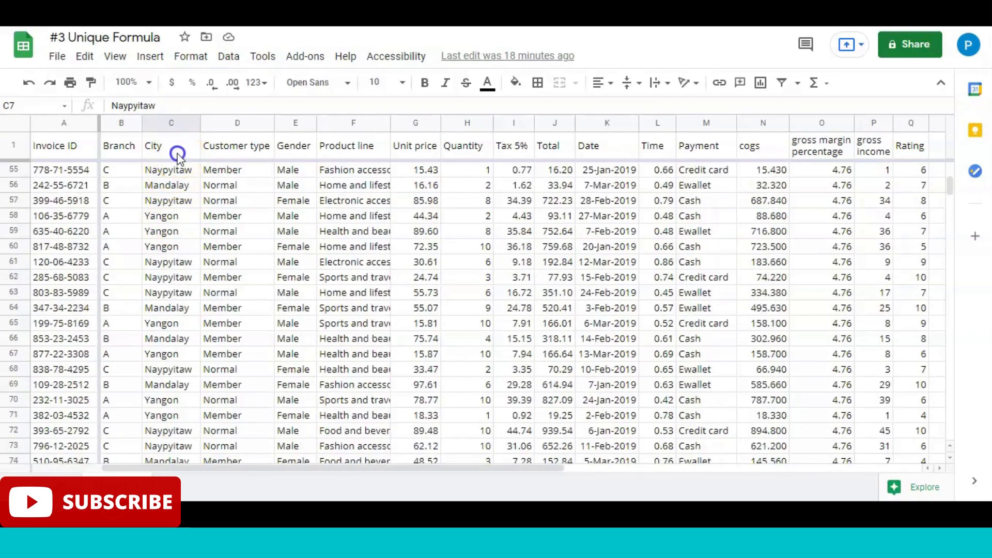
Step: Insert a column between City and Customer type and give it the header "Unique"
right_click(253, 122)
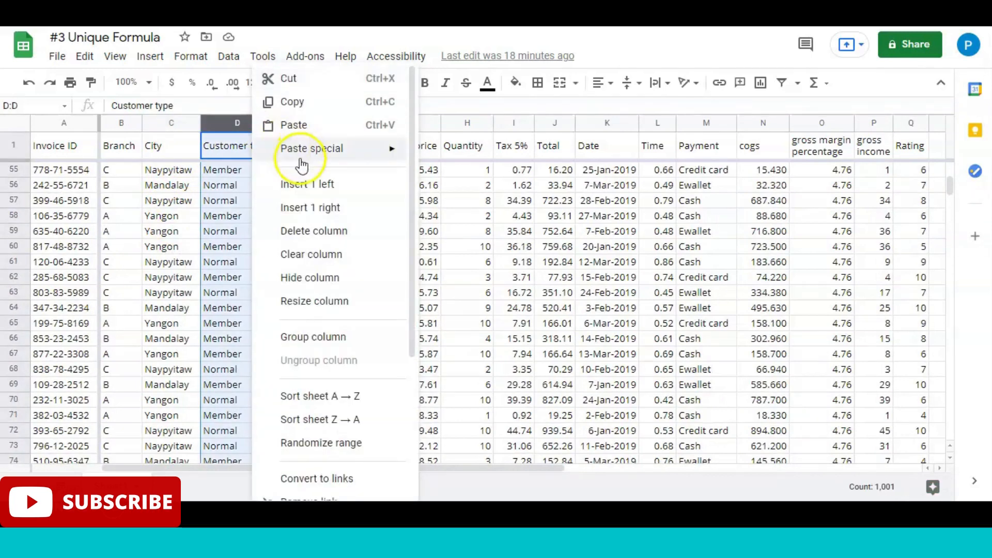
left_click(309, 185)
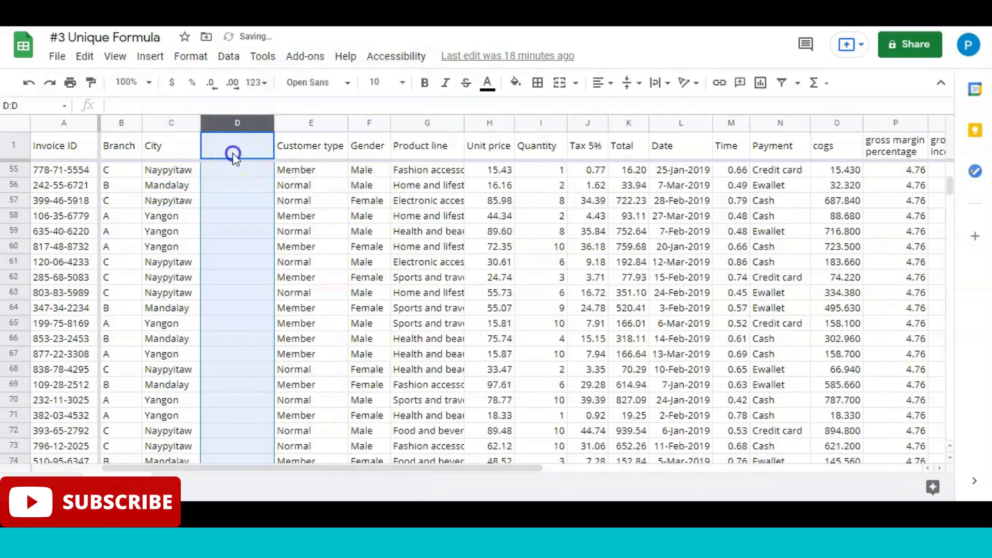
left_click(233, 150)
type("Uni")
type("w")
key("BackSpace")
type("que")
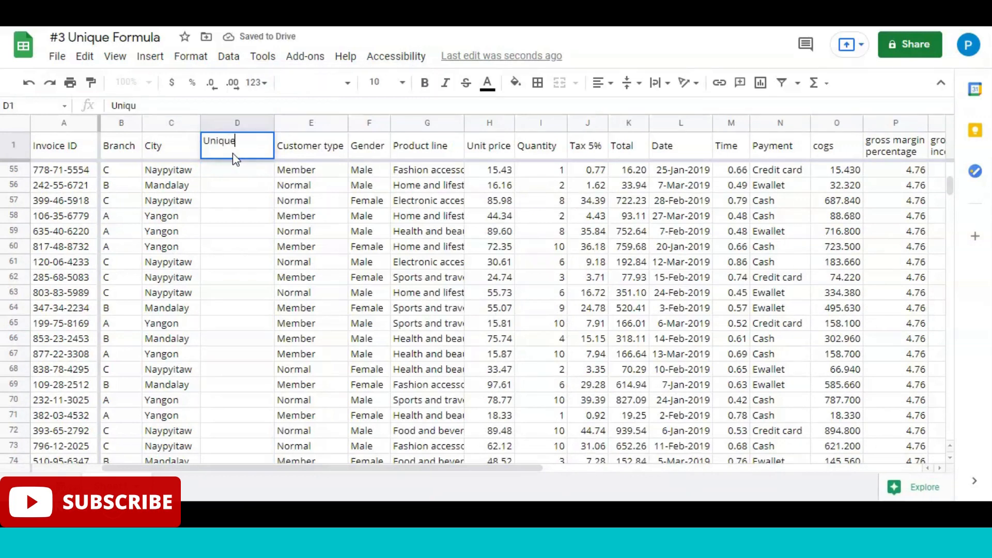
key("Return")
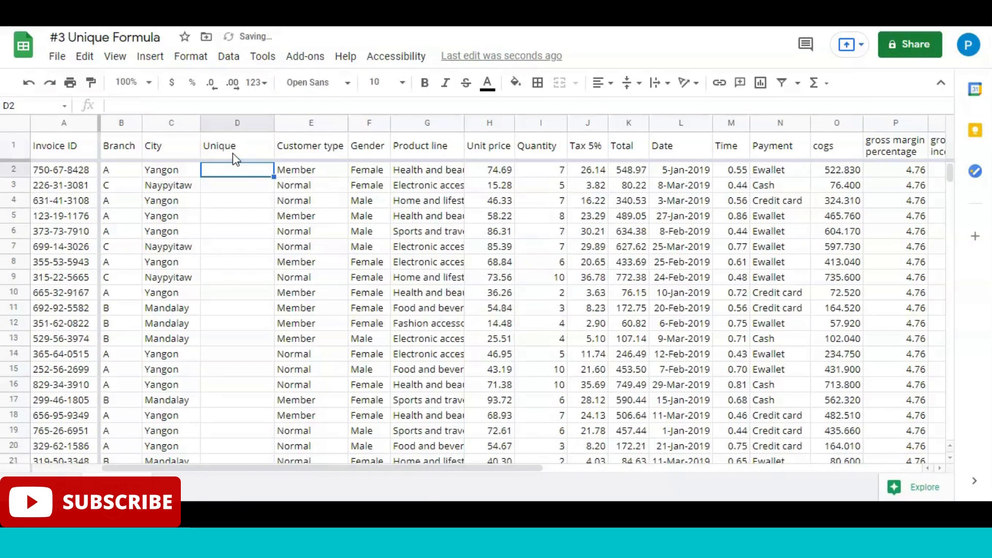
Step: Enter =UNIQUE(C2:C1001) in D2 to list the distinct cities
type("=")
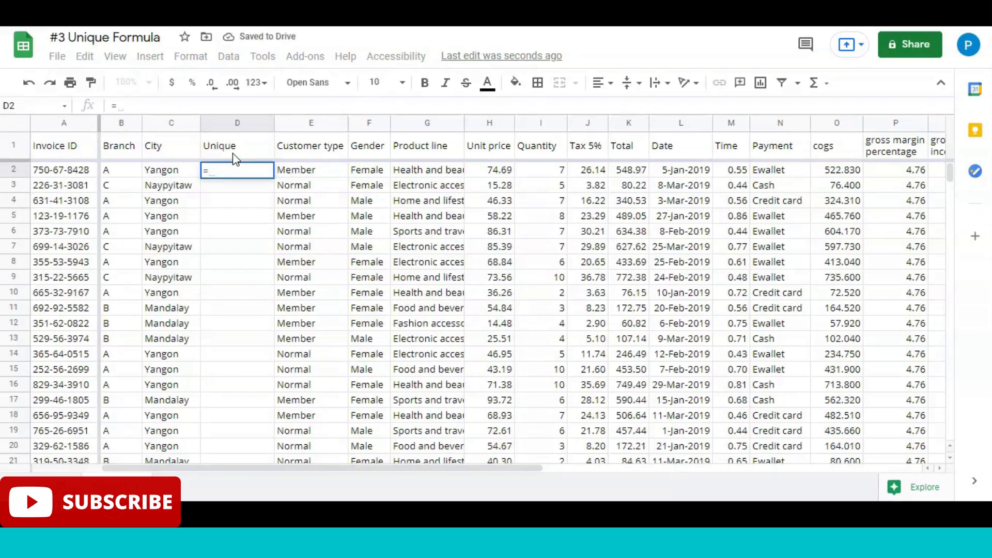
type("uniq")
key("Tab")
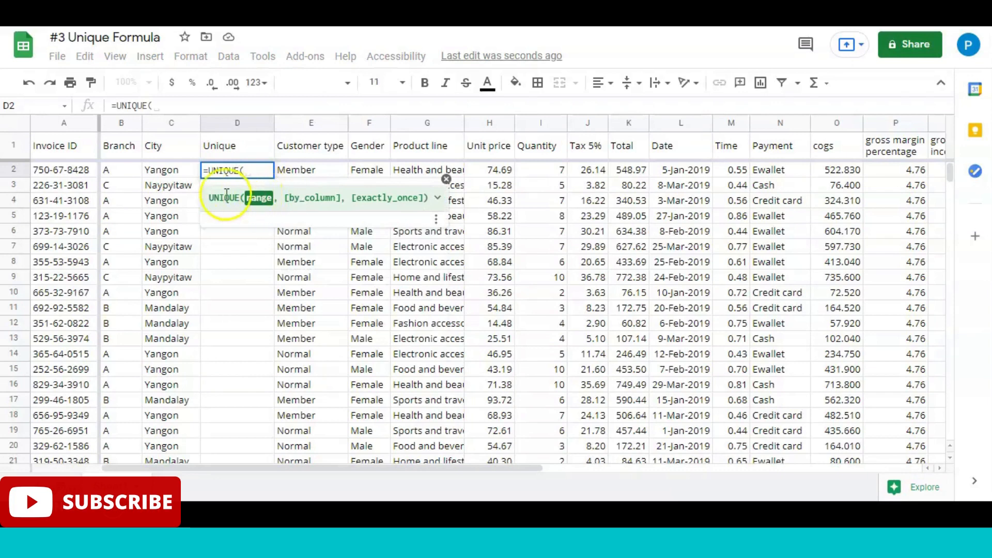
left_click(176, 150)
key("Down")
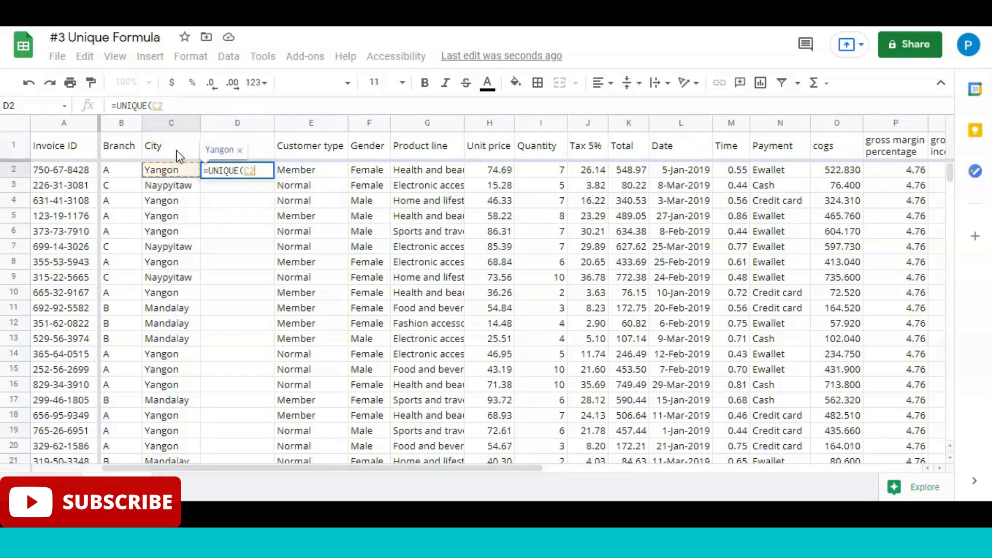
key("ctrl+shift+Down")
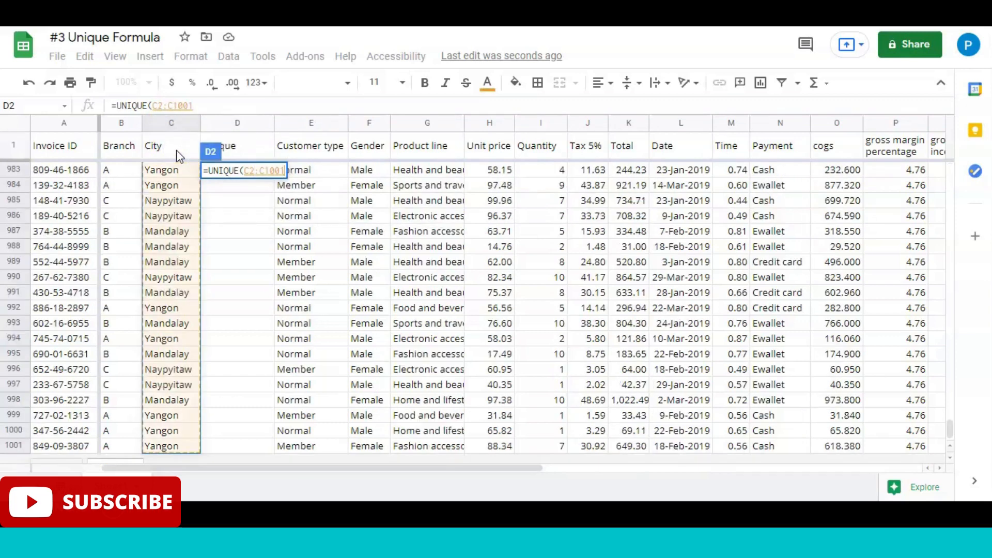
type(")")
key("Return")
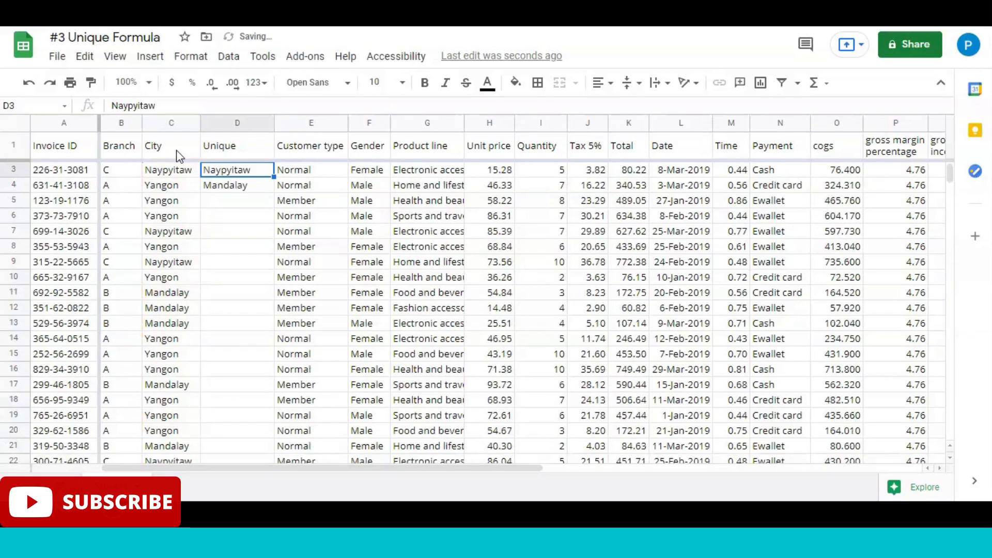
Step: Compare the distinct city list in the Unique column with the full range of City entries
key("Up")
key("Up")
key("Down")
key("Down")
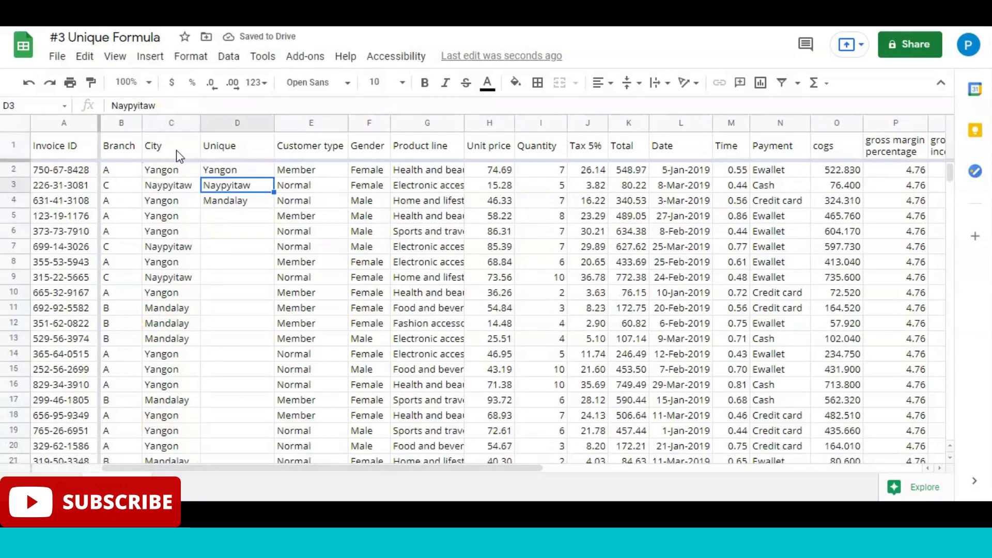
key("Up")
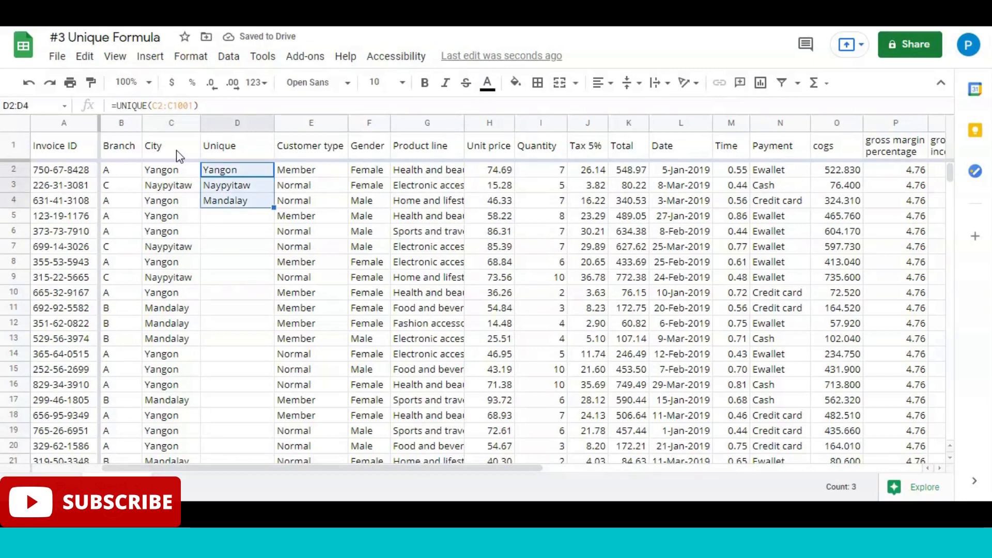
left_click(174, 152)
key("ctrl+shift+Down")
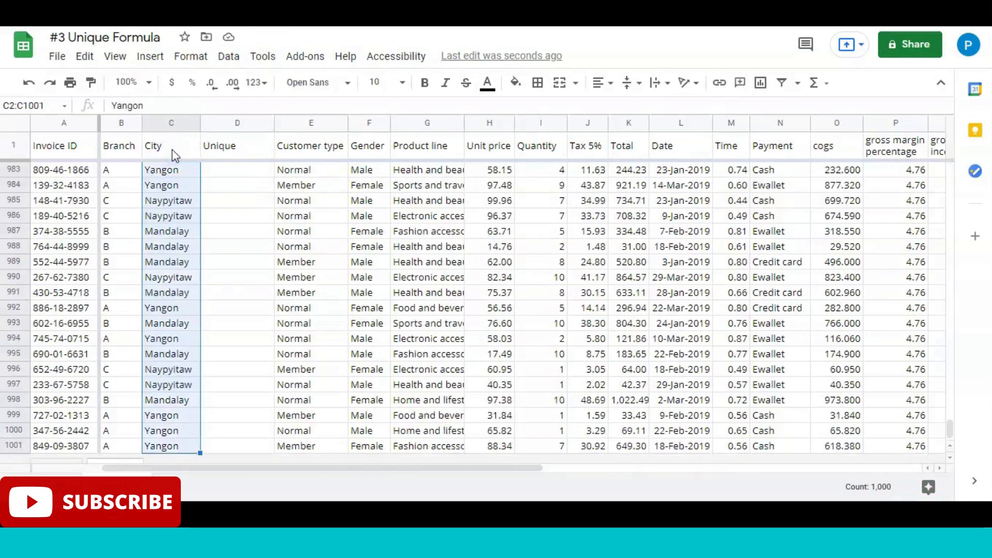
key("shift+Up")
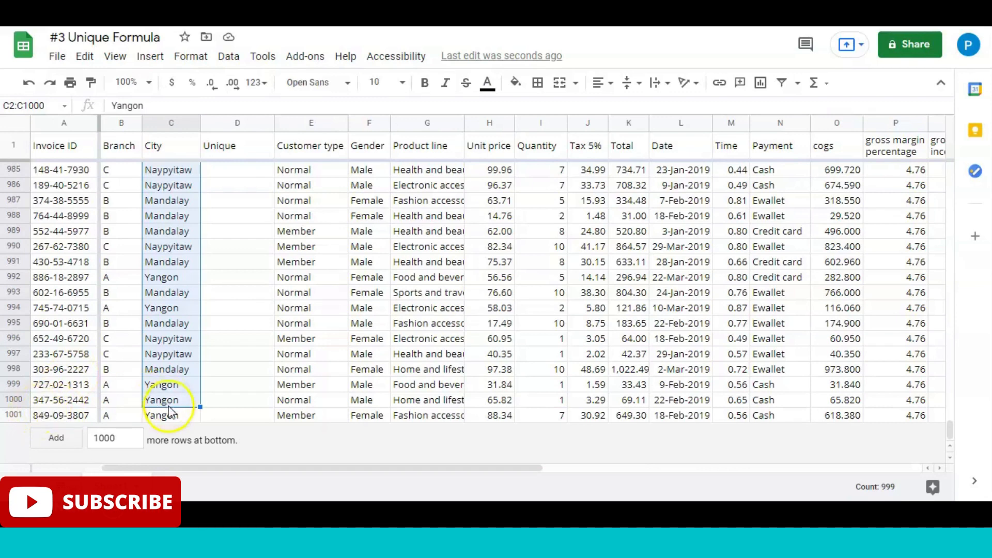
left_click(235, 155)
key("Down")
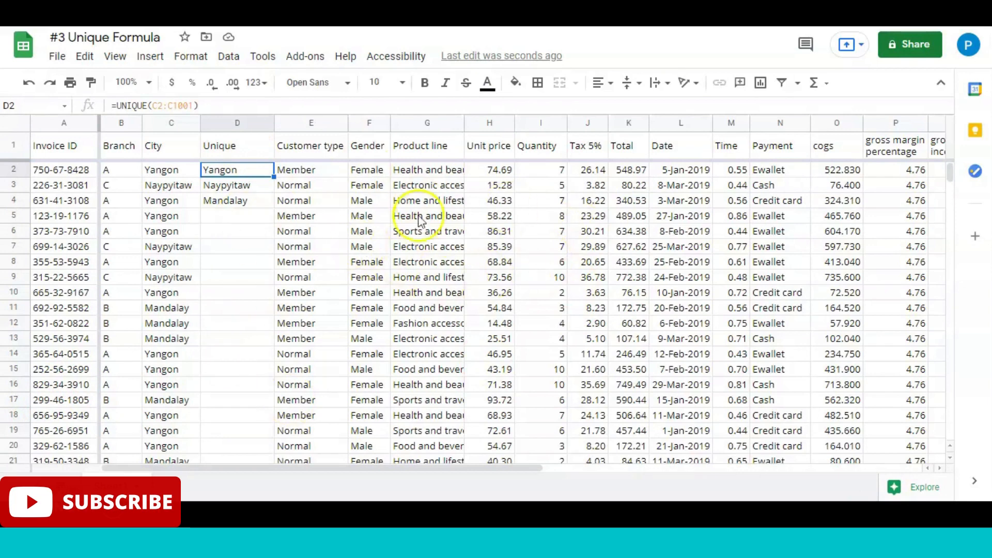
Step: Clear the distinct city list from D2:D4
left_click(245, 150)
key("Down")
key("shift+Down")
key("shift+Down")
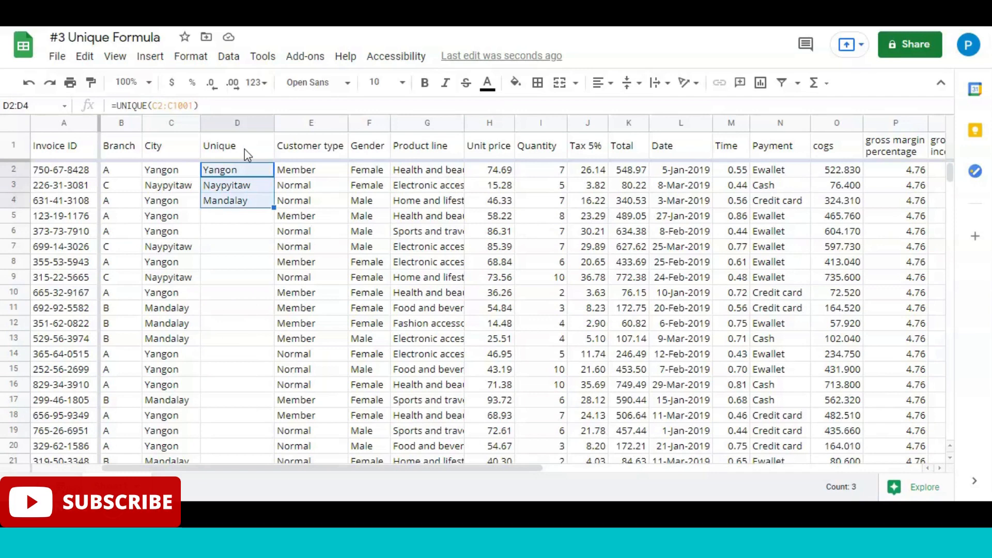
key("Delete")
left_click(222, 148)
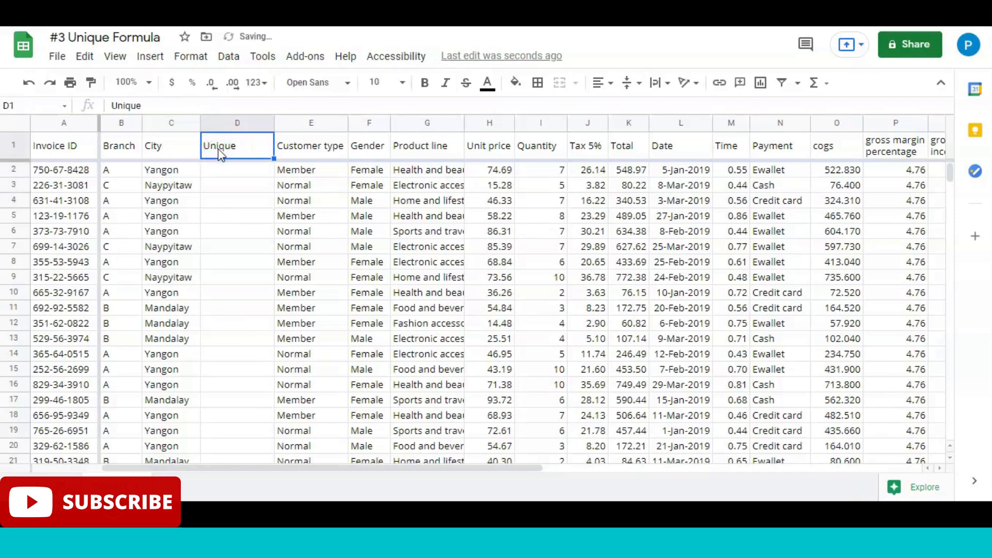
Step: Enter =UNIQUE(E2:E1001) in D2 to list the distinct customer types, and review the list
left_click(328, 215)
left_click(244, 146)
key("Down")
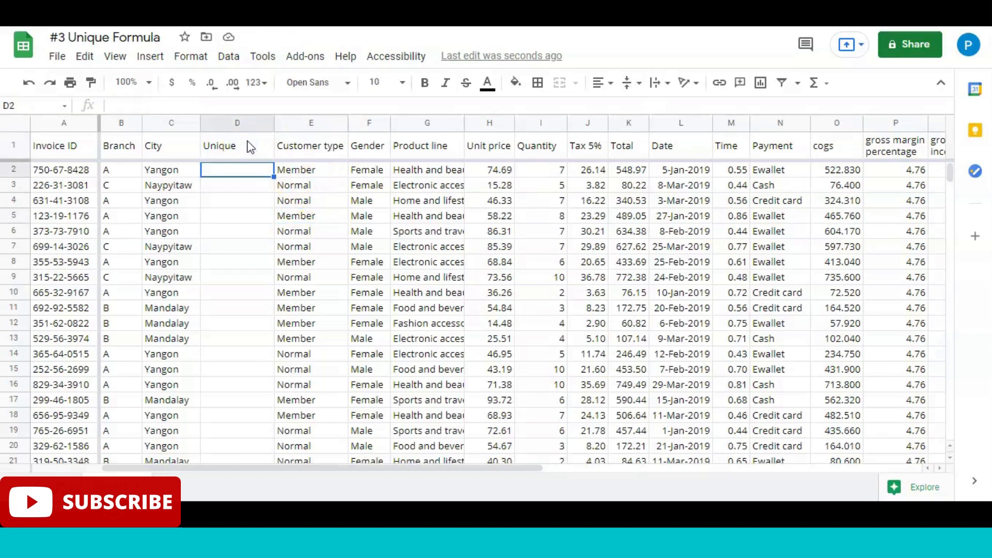
type("=uniq")
key("Tab")
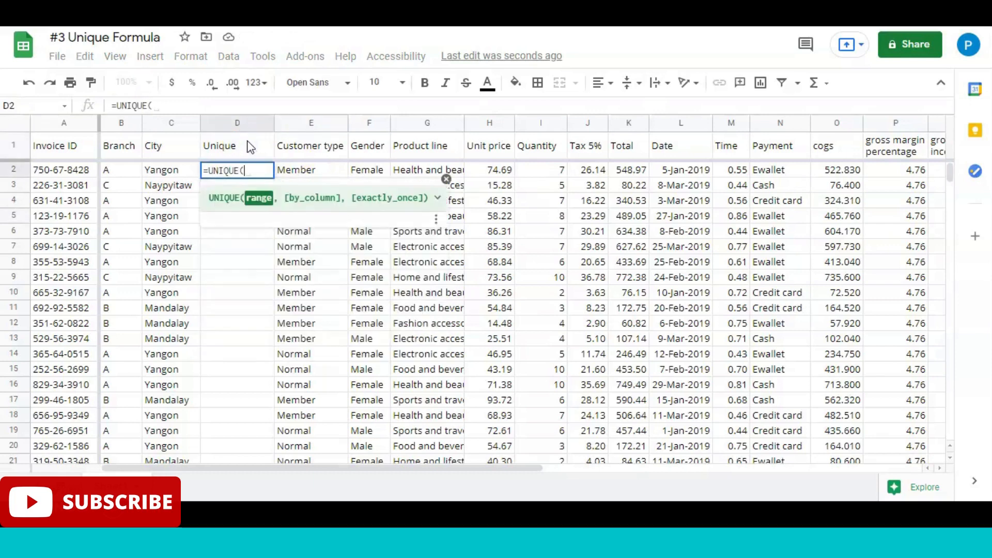
left_click(312, 170)
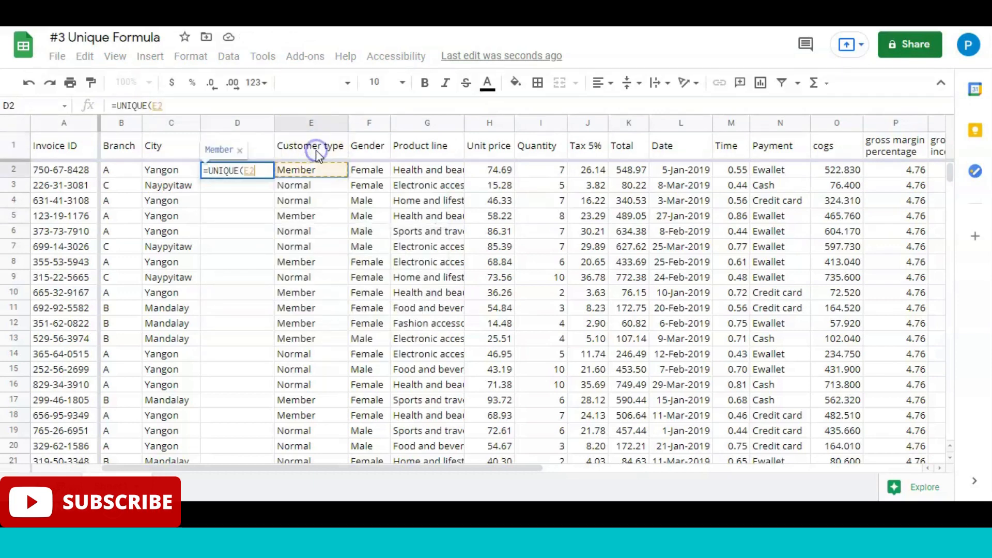
key("ctrl+shift+Down")
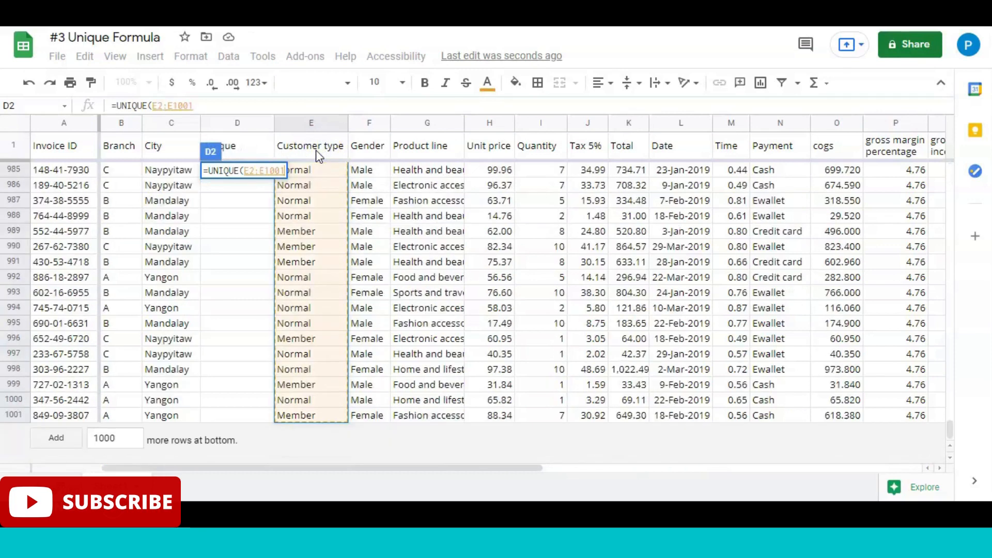
key("Return")
key("Up")
key("Up")
key("Down")
key("Down")
Step: Clear the distinct customer types from D2:D3
key("Up")
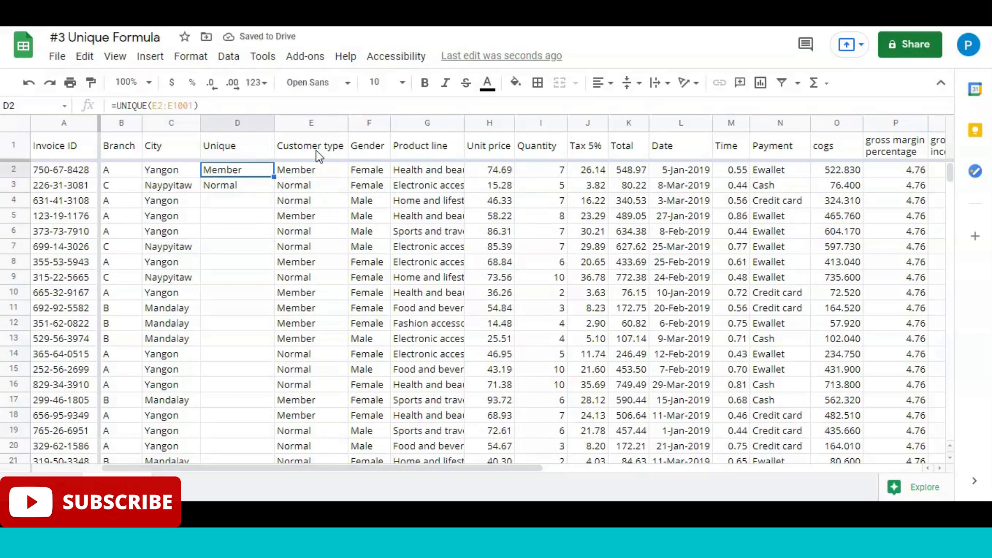
key("Up")
key("Down")
key("shift+Down")
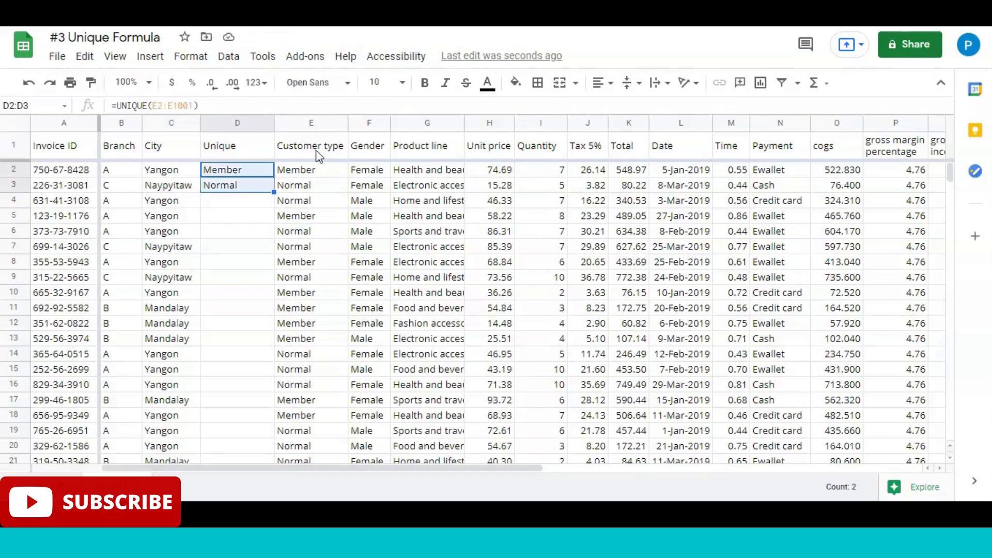
key("Delete")
key("Up")
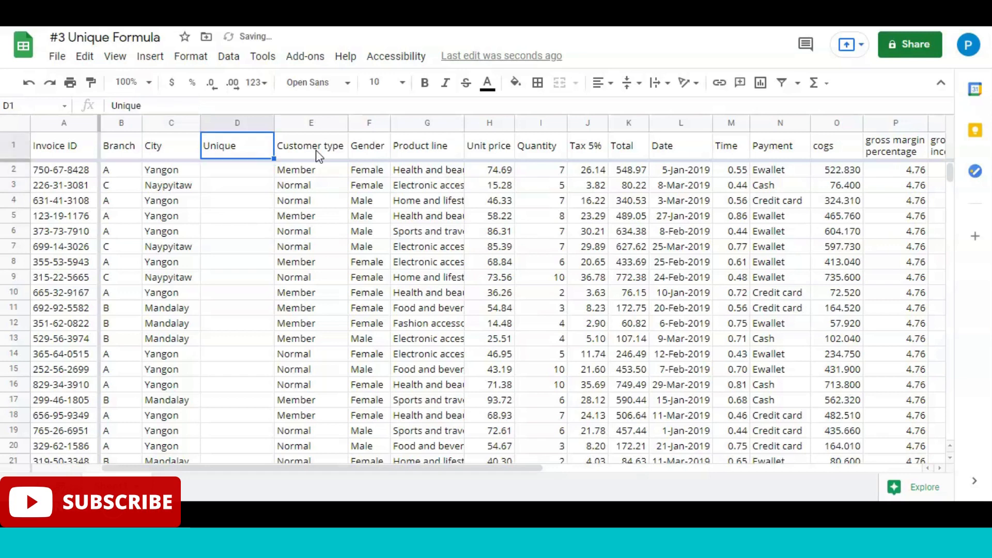
Step: Clear the "Unique" header in D1 and delete the empty column between City and Customer type
key("Delete")
left_click(236, 123)
right_click(235, 123)
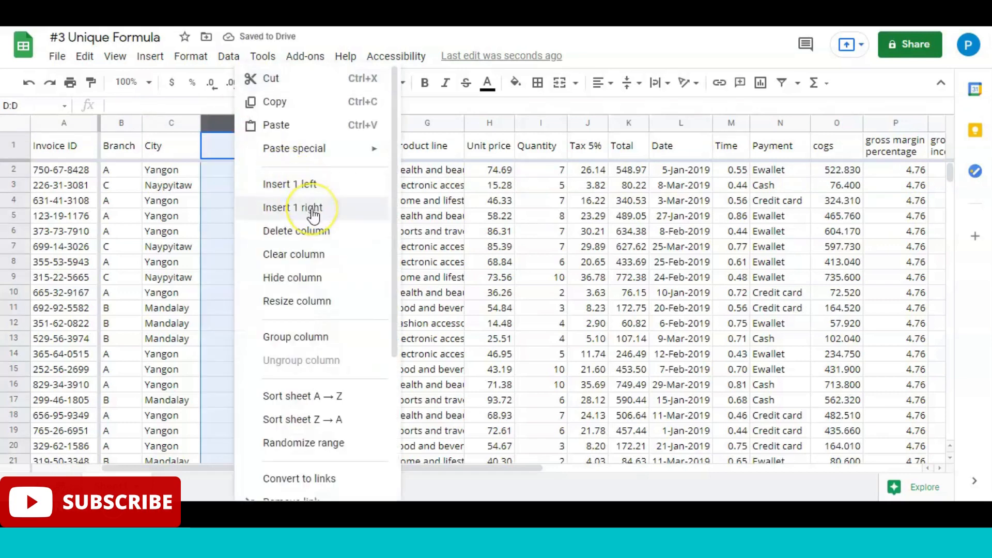
left_click(311, 231)
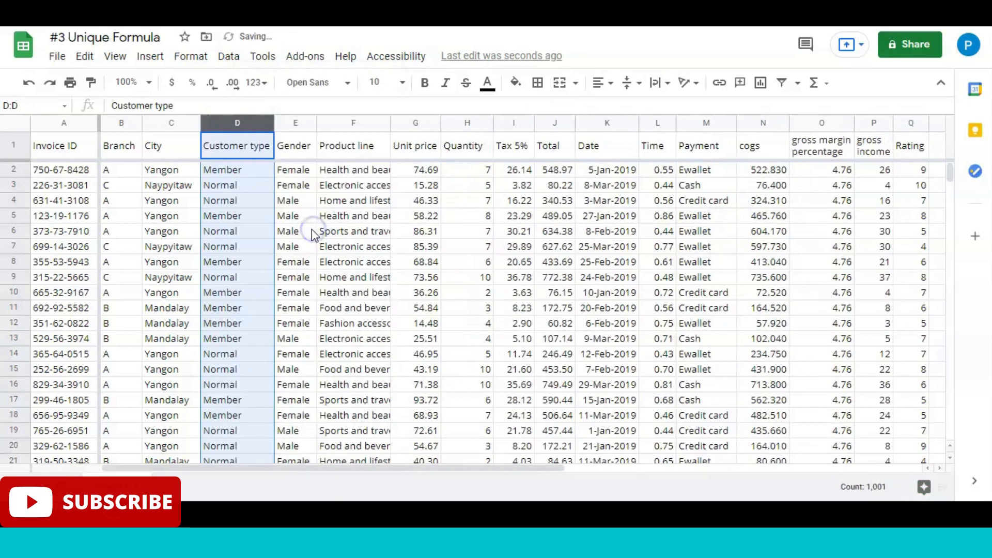
left_click(260, 153)
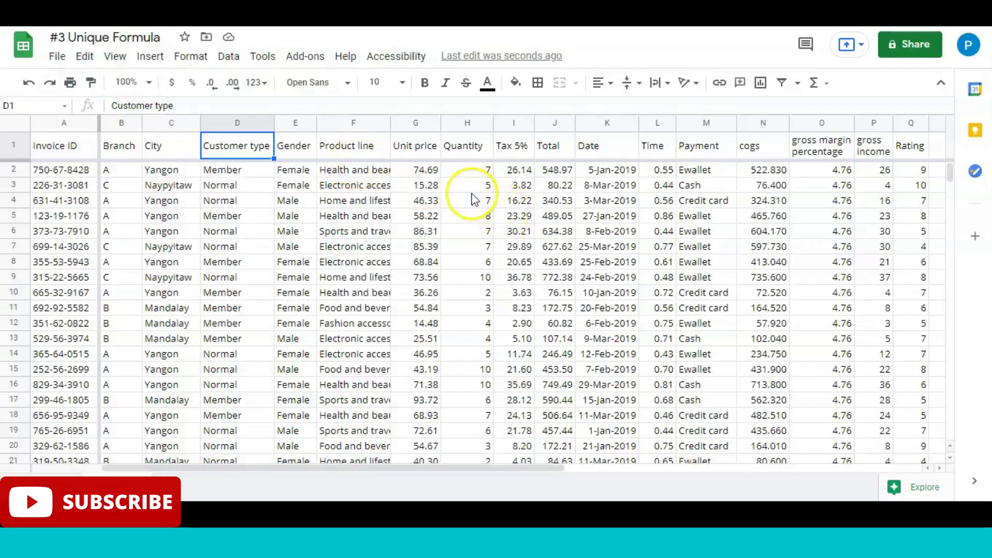
Step: Insert a blank column between Unit price and Quantity
left_click(470, 189)
left_click(417, 151)
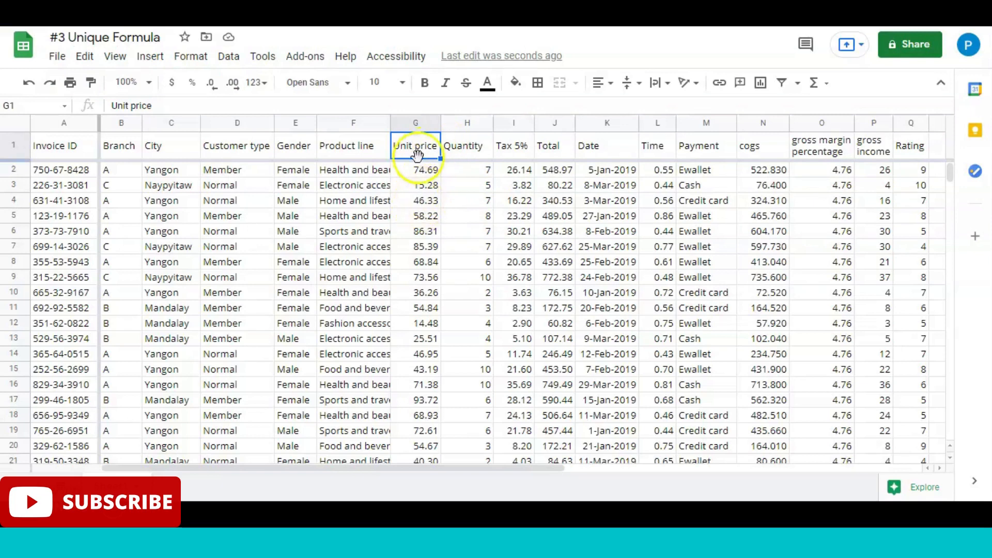
left_click(419, 217)
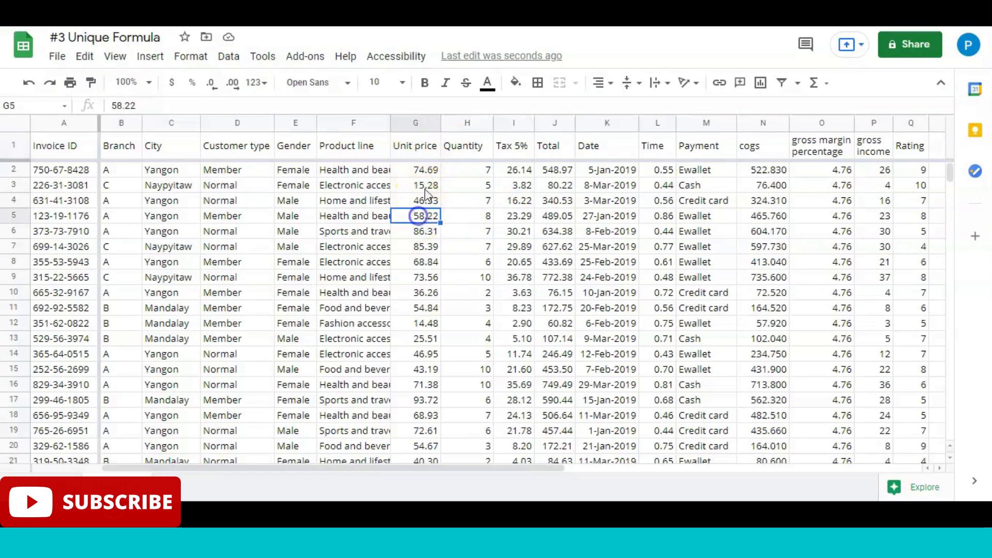
left_click(464, 123)
right_click(464, 123)
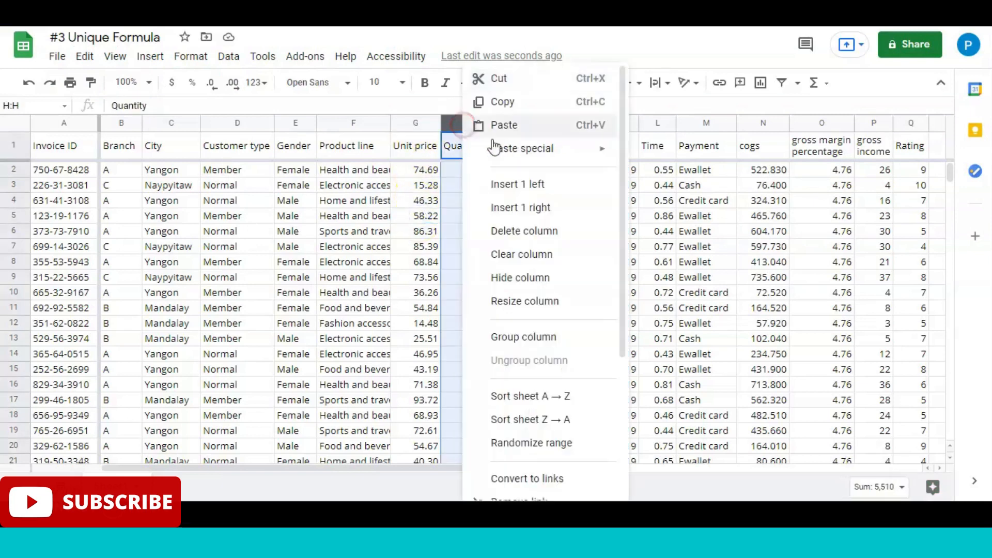
left_click(510, 185)
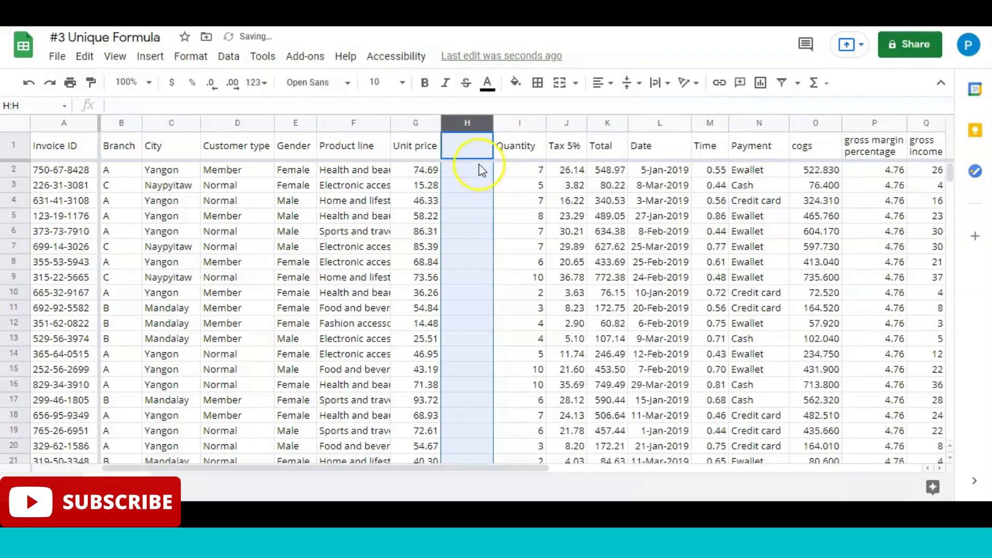
Step: Enter the header "Average" in H1 of the blank column between Unit price and Quantity
left_click(469, 146)
type("Avera")
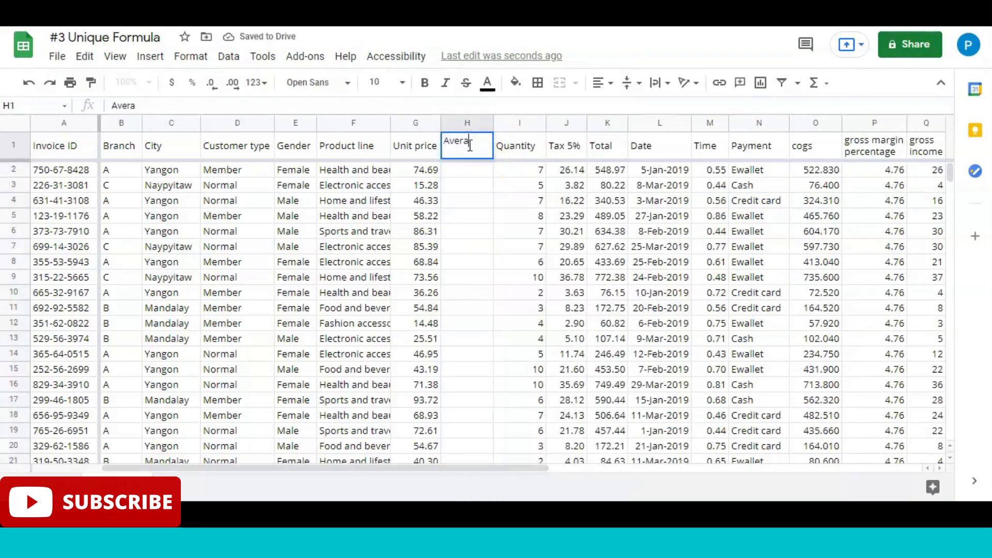
type("ge")
key("Return")
Step: Enter =AVERAGE(G2:G4) in H2 to average the first three unit prices
left_click(471, 149)
key("Down")
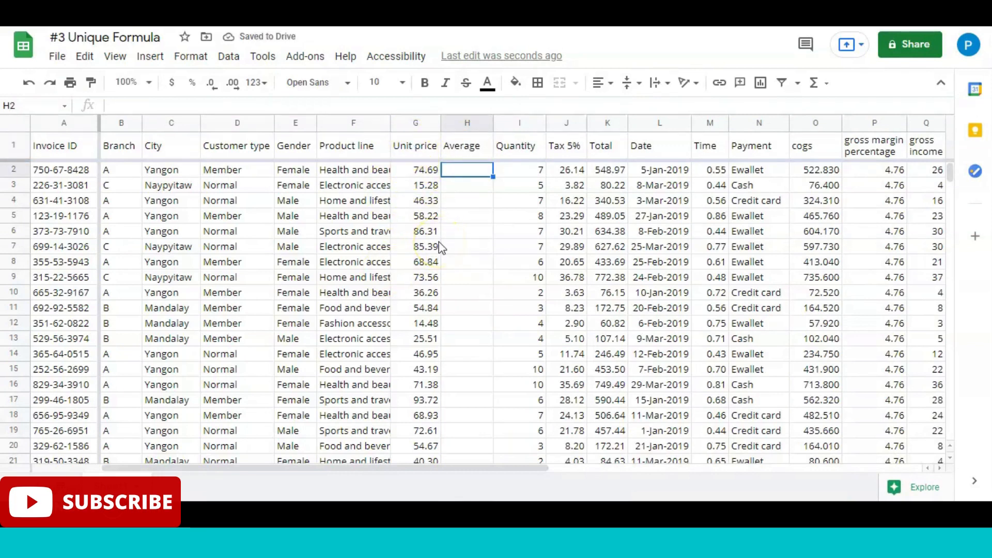
type("=avera")
key("Tab")
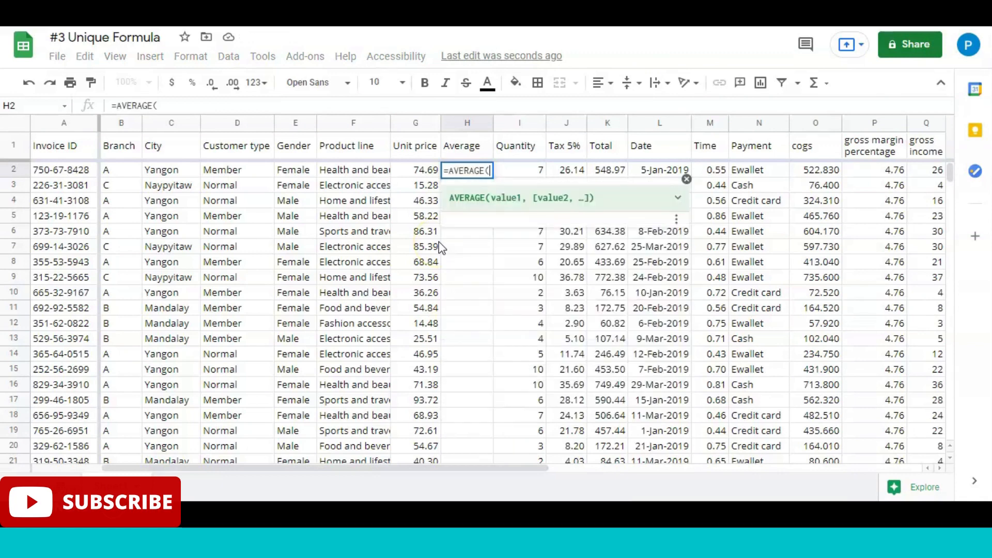
left_click(486, 216)
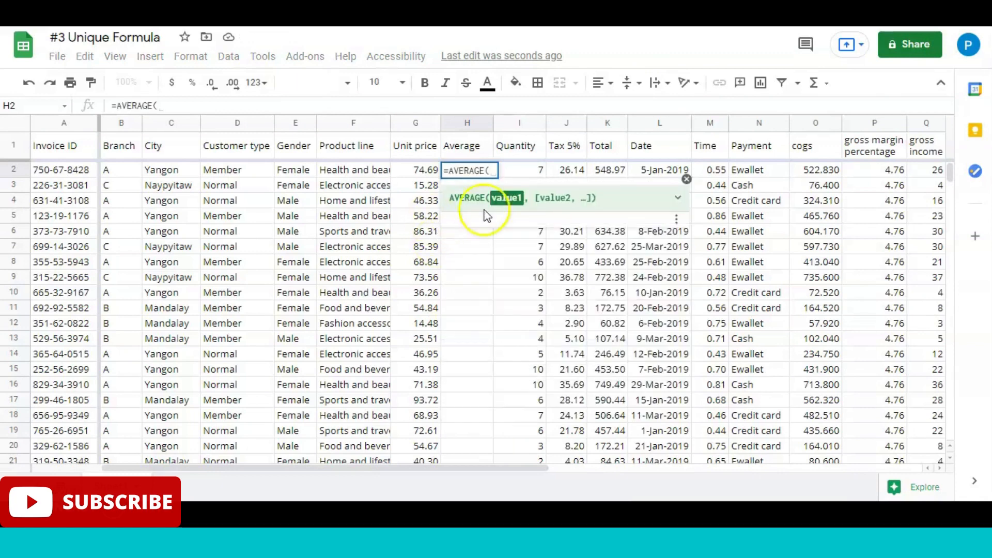
left_click(426, 169)
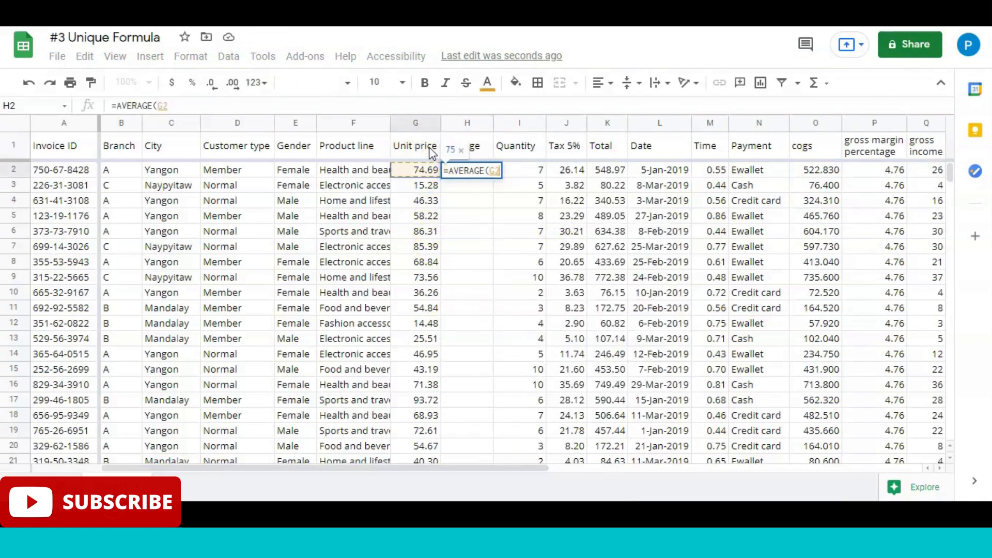
key("shift+Down")
key("shift+Down")
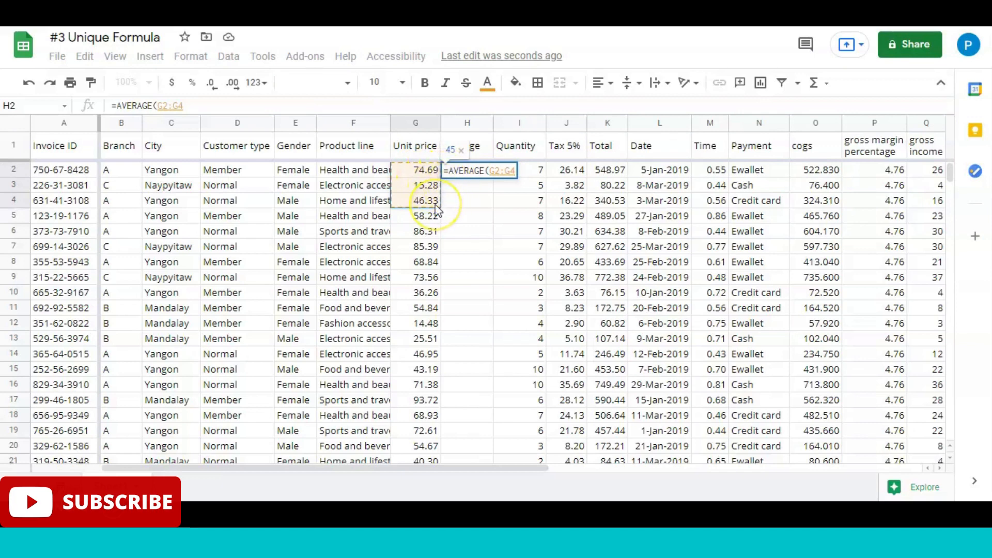
type(")")
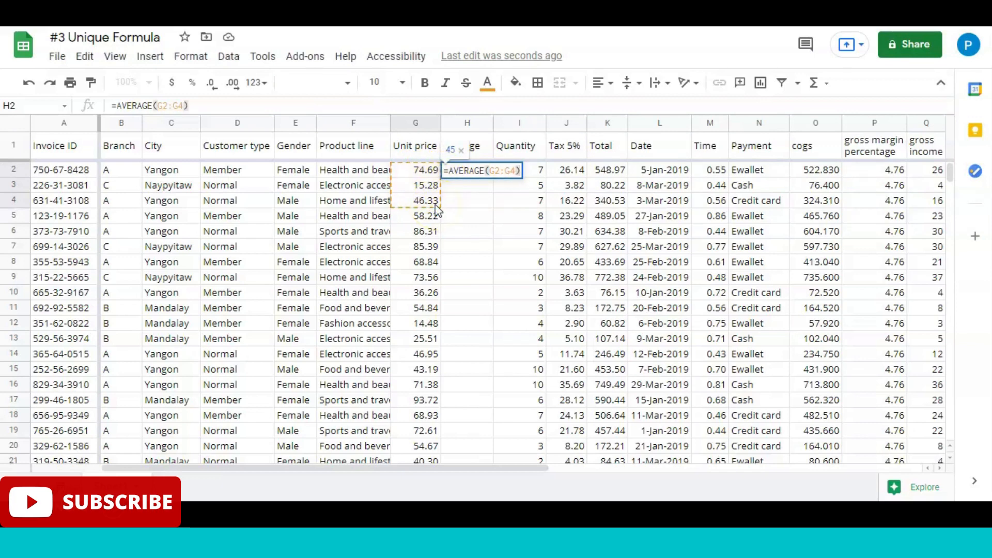
key("Return")
key("Up")
key("Up")
key("Down")
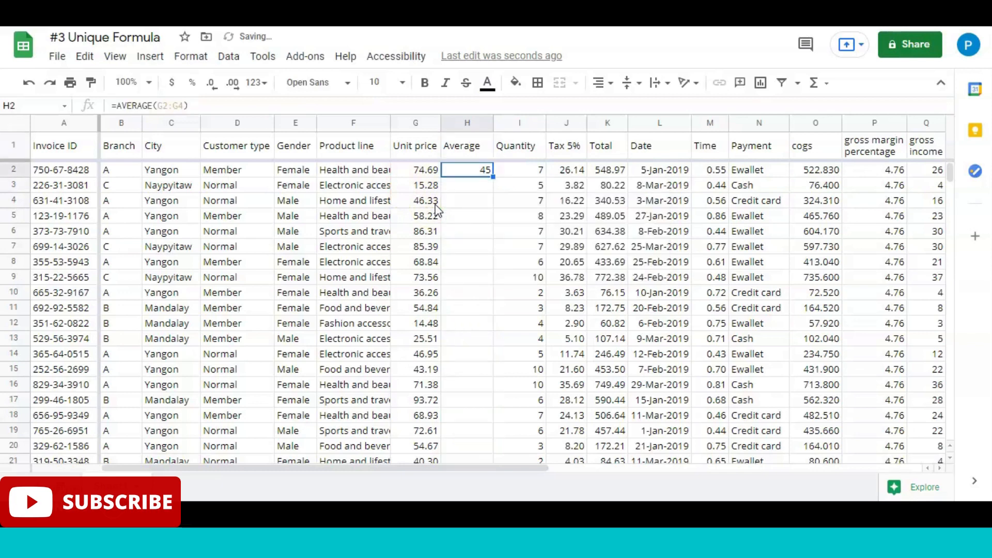
Step: Review the average formula in H2 and the unit prices in G2:G4 that it covers
left_click(421, 180)
left_click(461, 171)
double_click(465, 172)
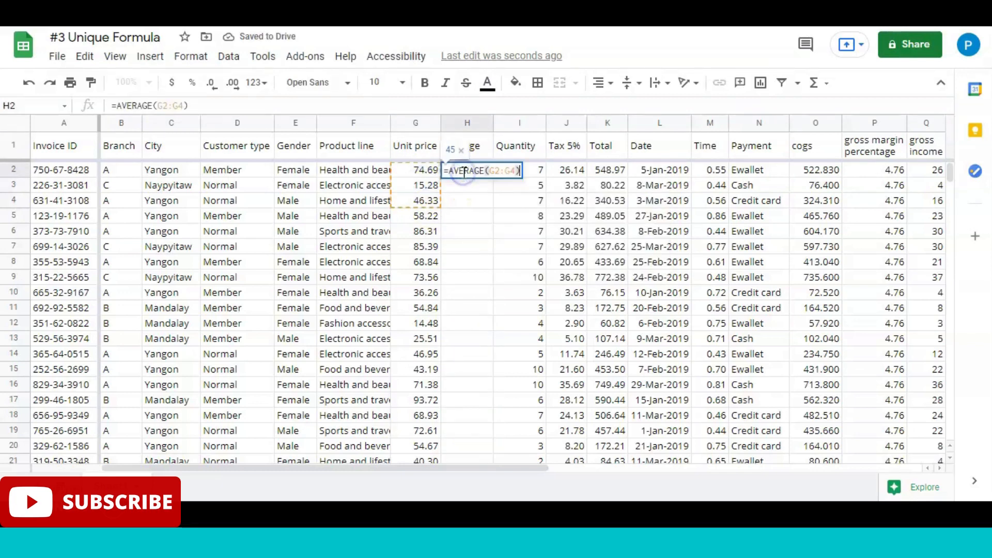
left_click(422, 201)
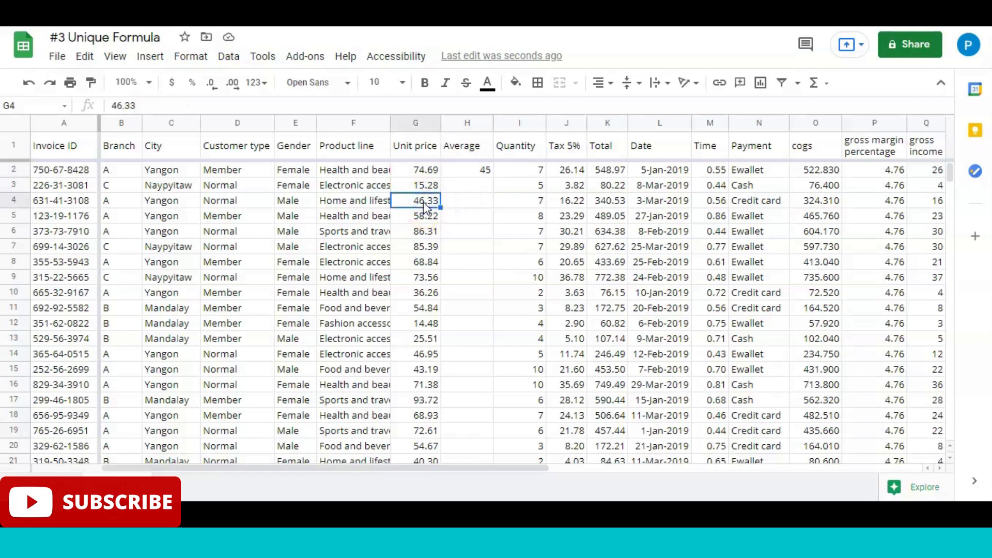
left_click(424, 169)
key("Down")
key("Down")
key("Up")
key("Down")
key("Up")
key("Up")
key("Up")
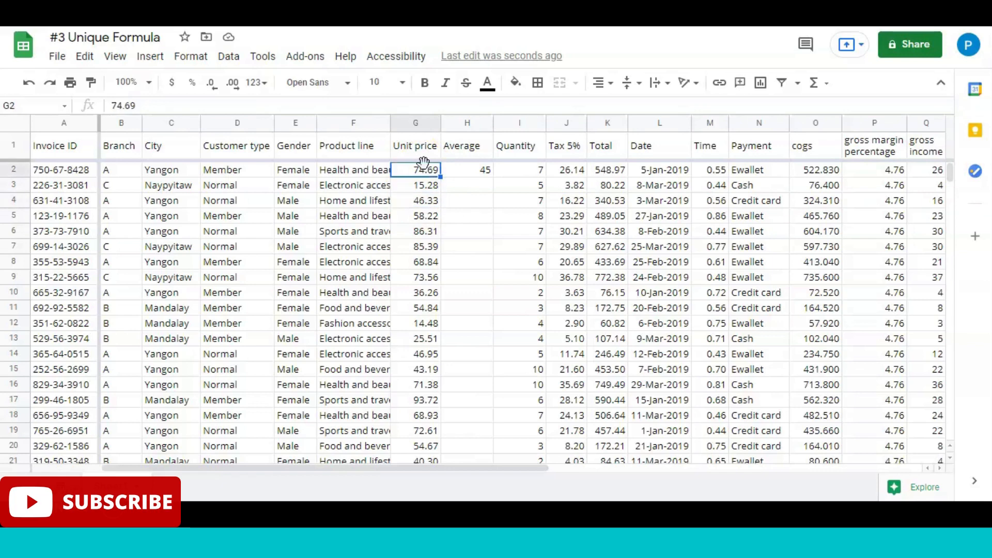
Step: Change the formula in H2 to =AVERAGE(G2:G1001) to average the whole Unit price column
key("Right")
key("Down")
double_click(468, 170)
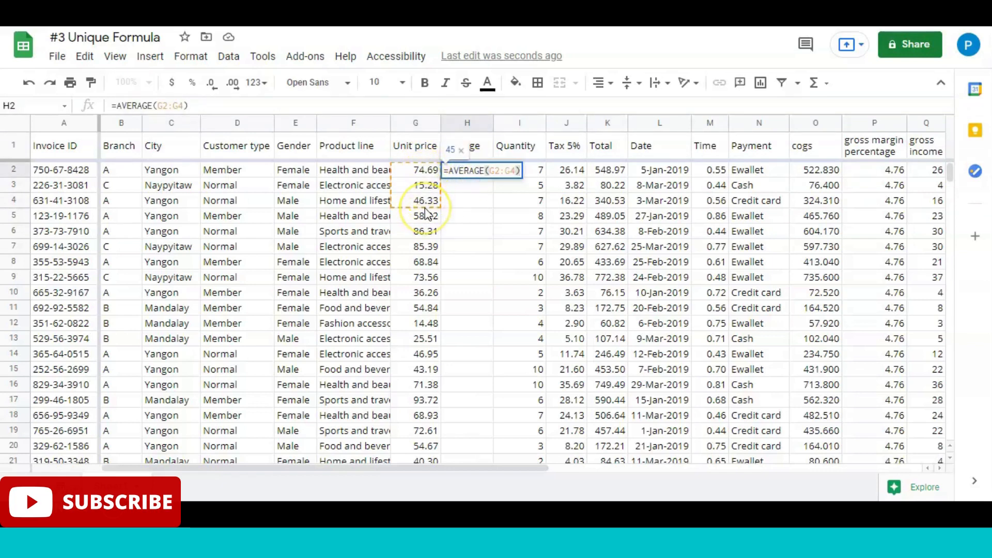
key("BackSpace")
key("BackSpace")
key("BackSpace")
key("BackSpace")
key("BackSpace")
key("BackSpace")
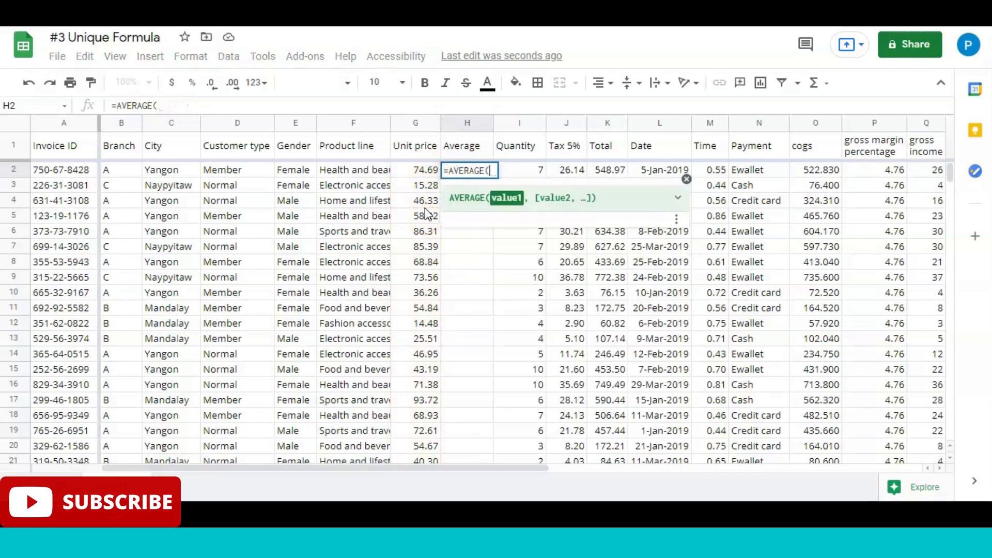
left_click(420, 171)
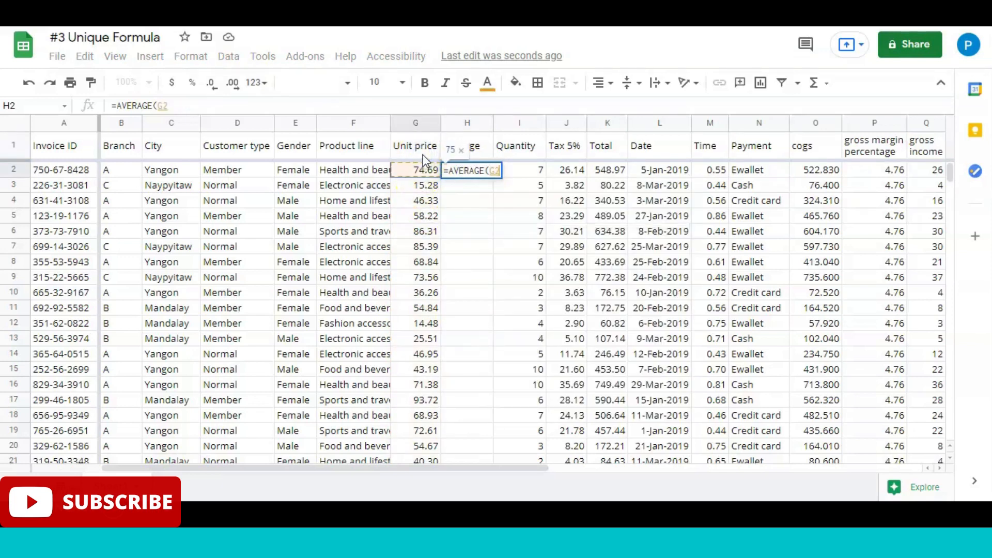
key("ctrl+shift+Down")
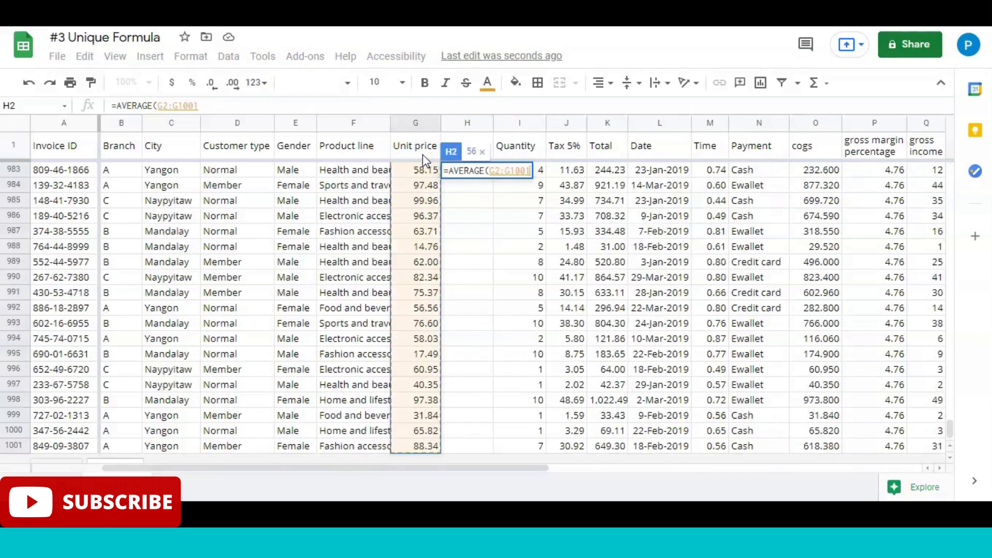
key("Return")
key("Up")
key("Up")
key("Down")
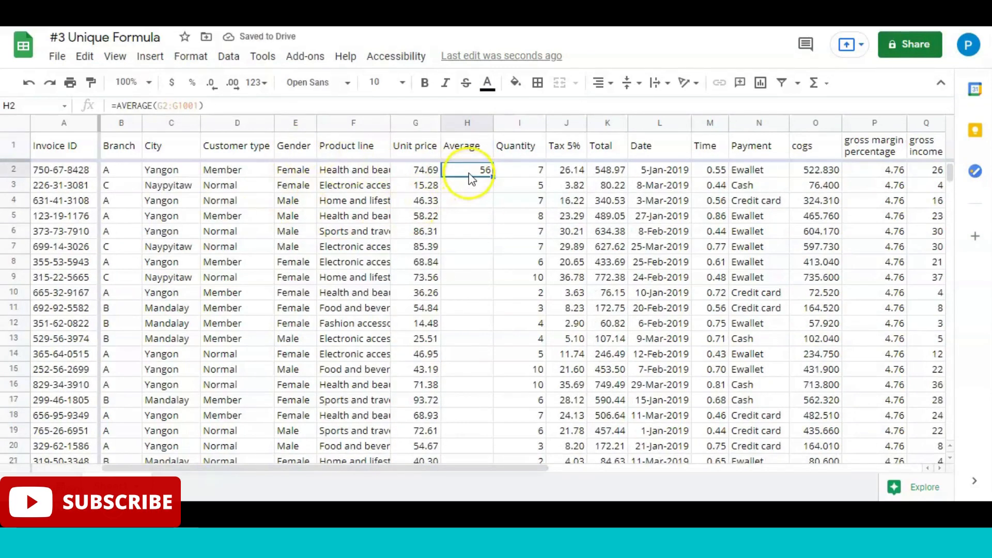
Step: Review the H2 formula and check the summary statistics of the unit prices in G2:G1001
double_click(467, 172)
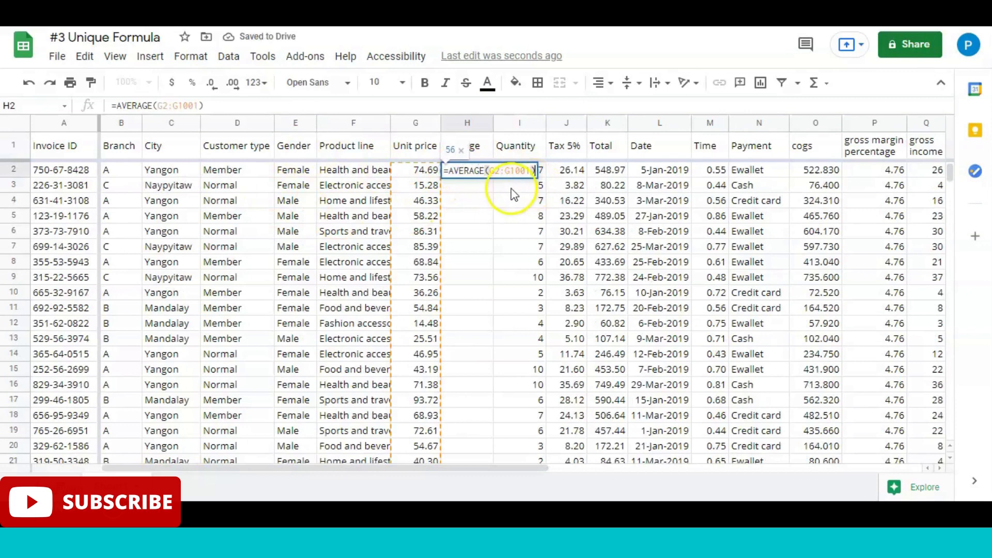
key("Tab")
left_click(417, 150)
key("Down")
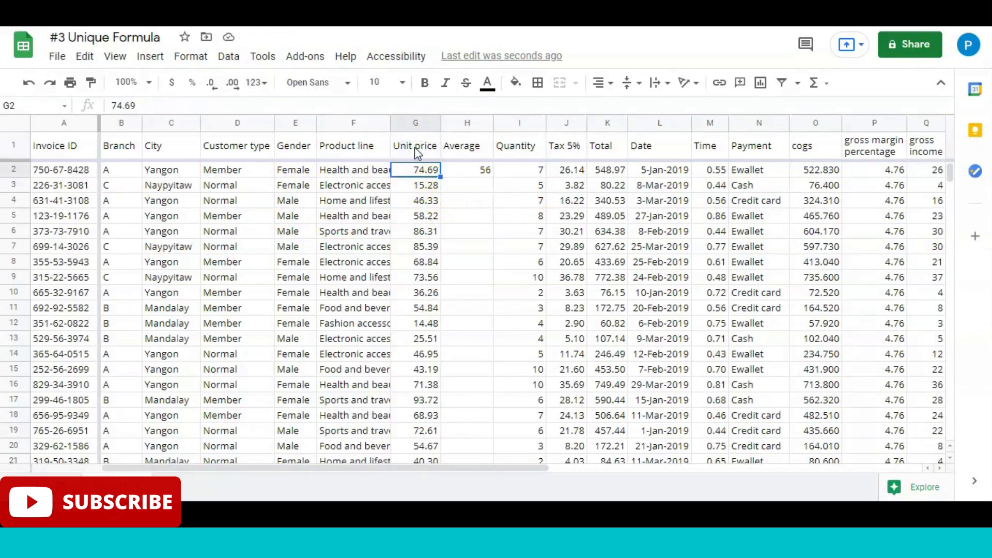
key("ctrl+shift+Down")
key("ctrl+shift+Up")
key("Right")
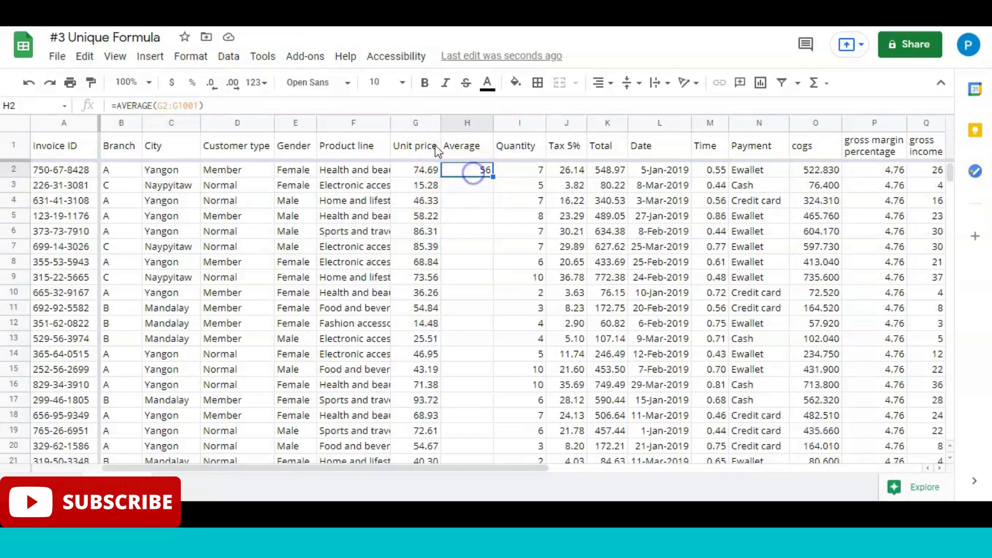
key("Left")
key("ctrl+shift+Down")
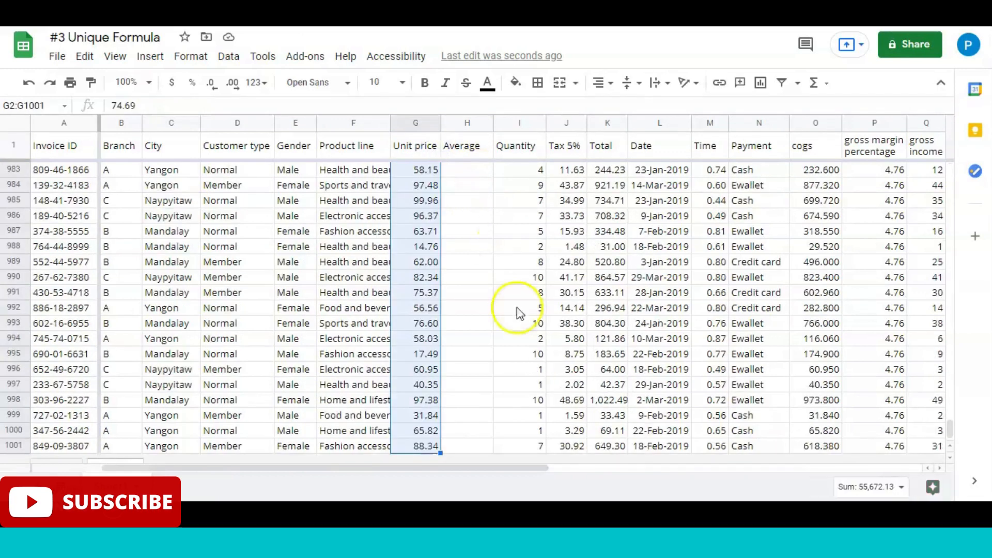
left_click(885, 487)
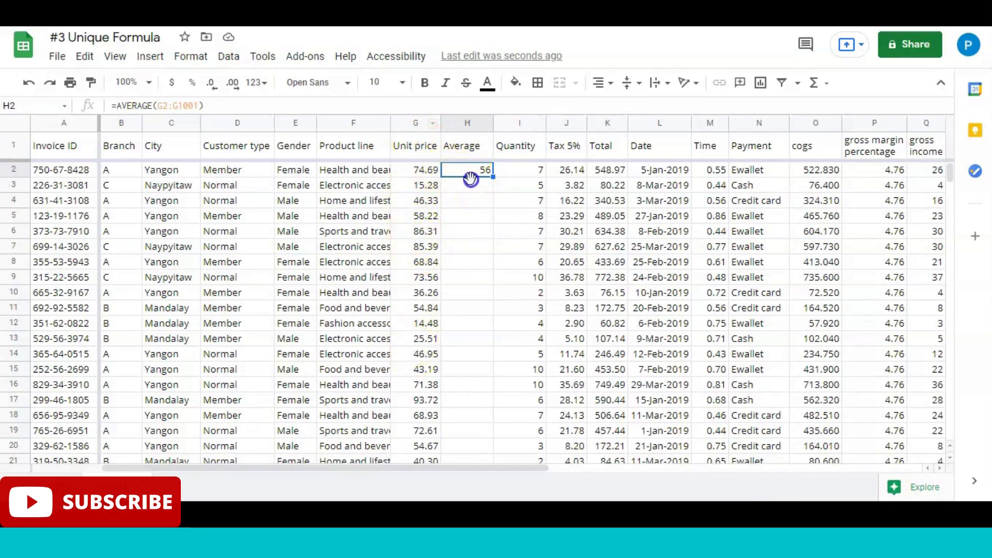
Step: Replace the formula in H2 with =AVERAGE(G2,G3) and select the two unit prices it averages
left_click(483, 148)
key("Down")
key("Delete")
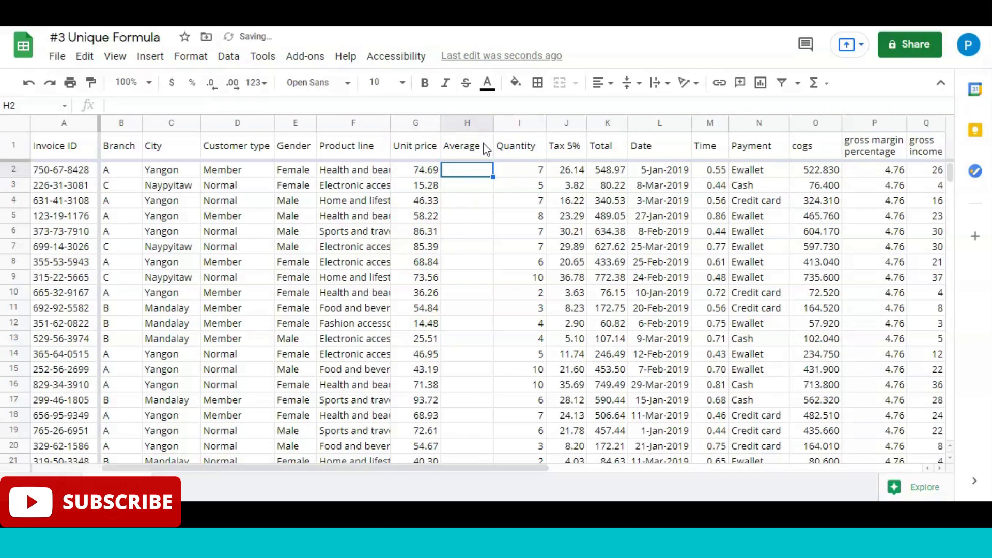
type("=avera")
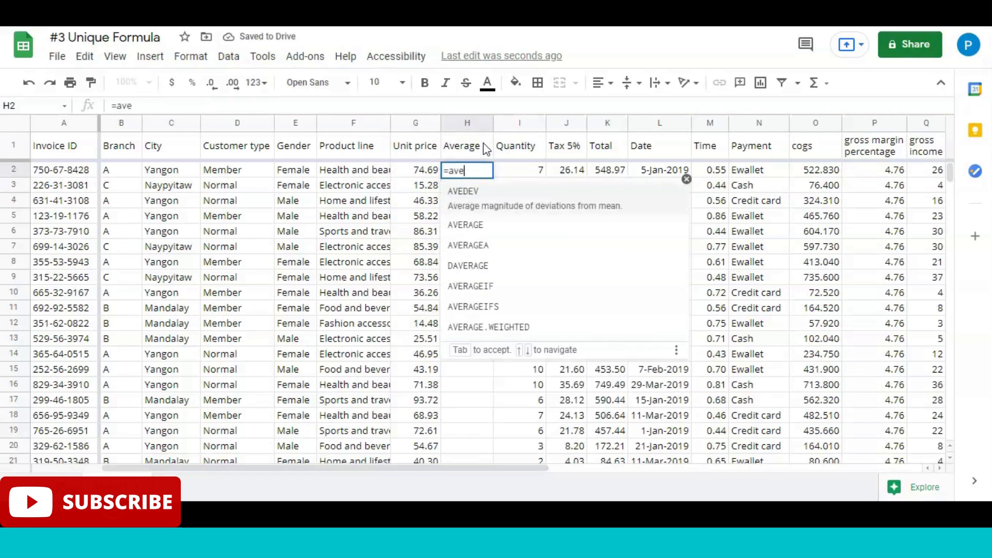
key("Tab")
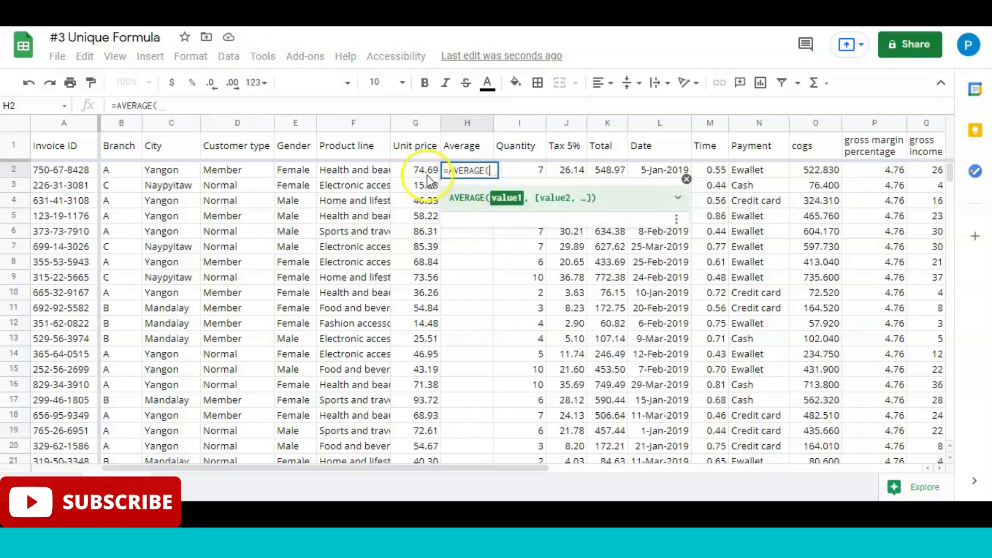
left_click(427, 175)
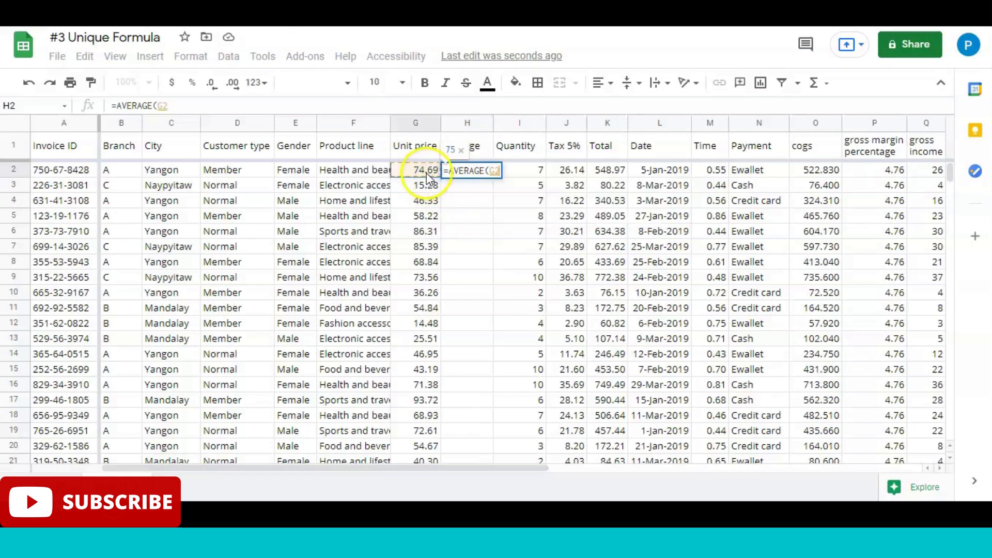
type(",")
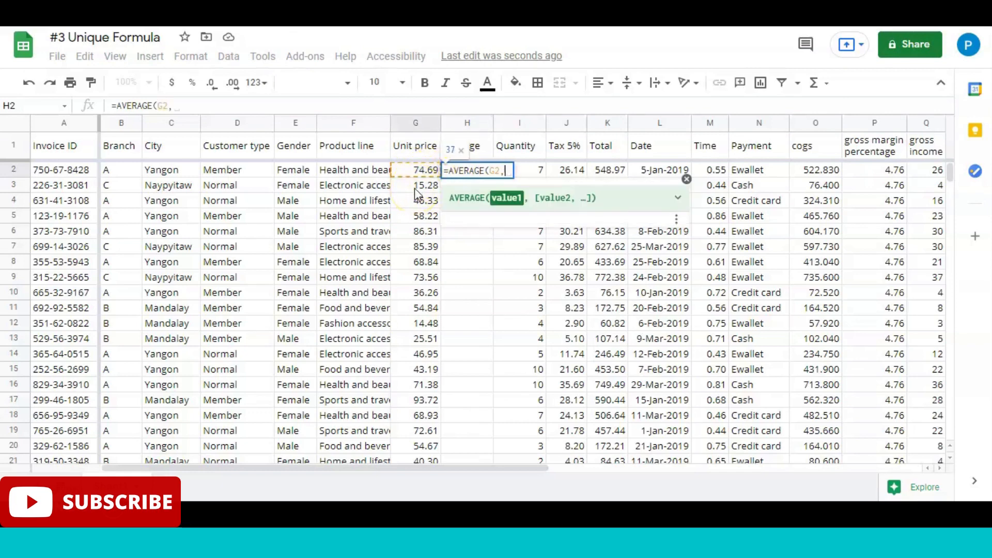
left_click(426, 190)
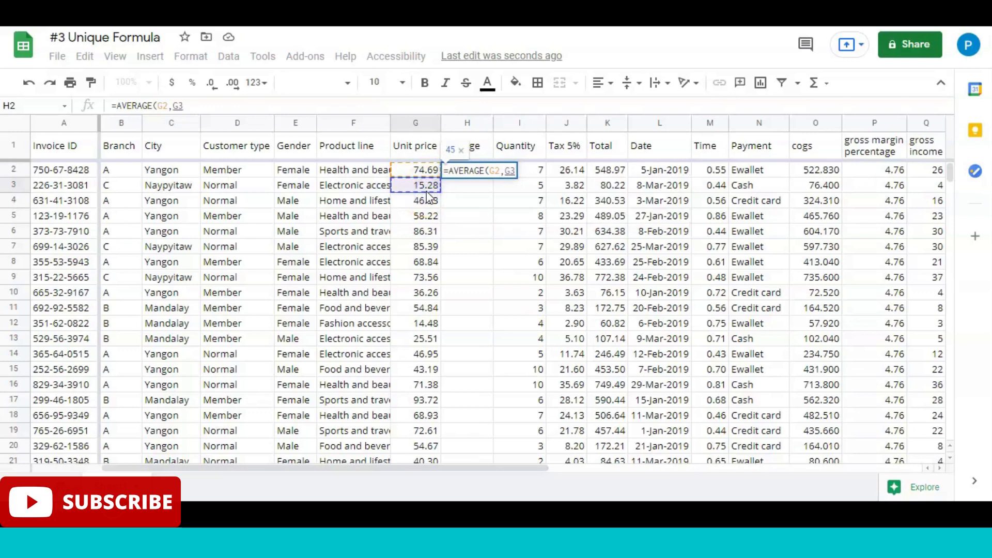
type(")")
key("Return")
key("Up")
key("Up")
key("Down")
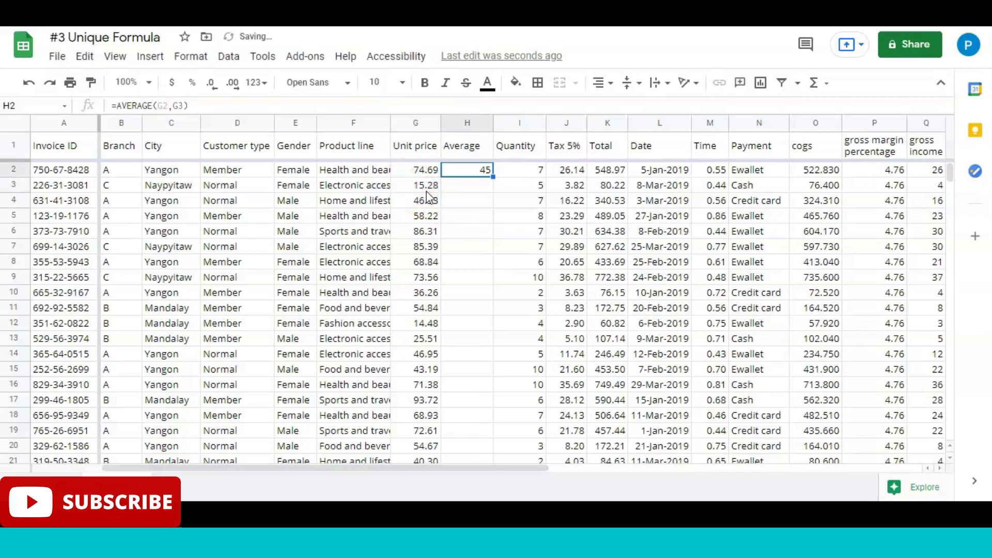
left_click(415, 176)
left_click_drag(415, 184, 417, 184)
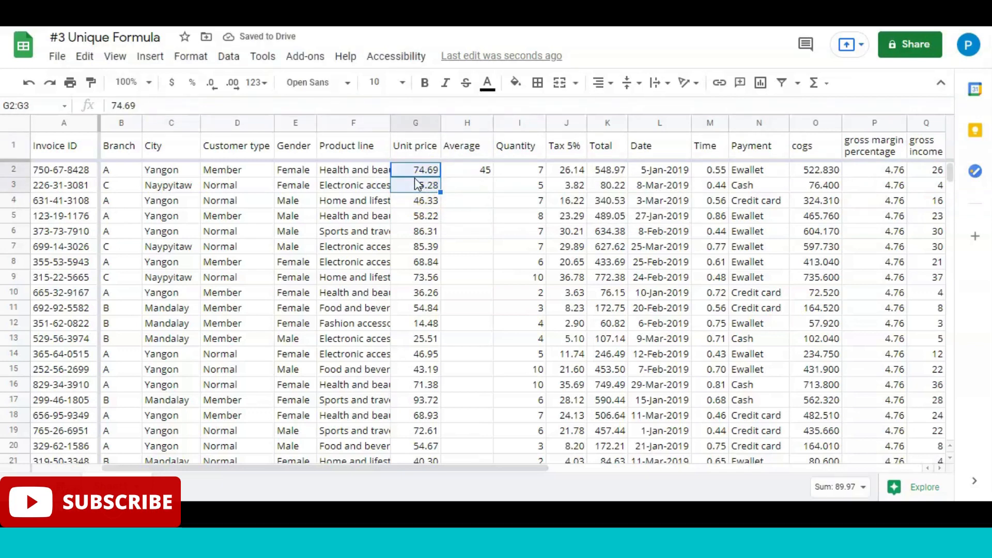
Step: Clear the average in H2 and delete the Average column between Unit price and Quantity
left_click(472, 172)
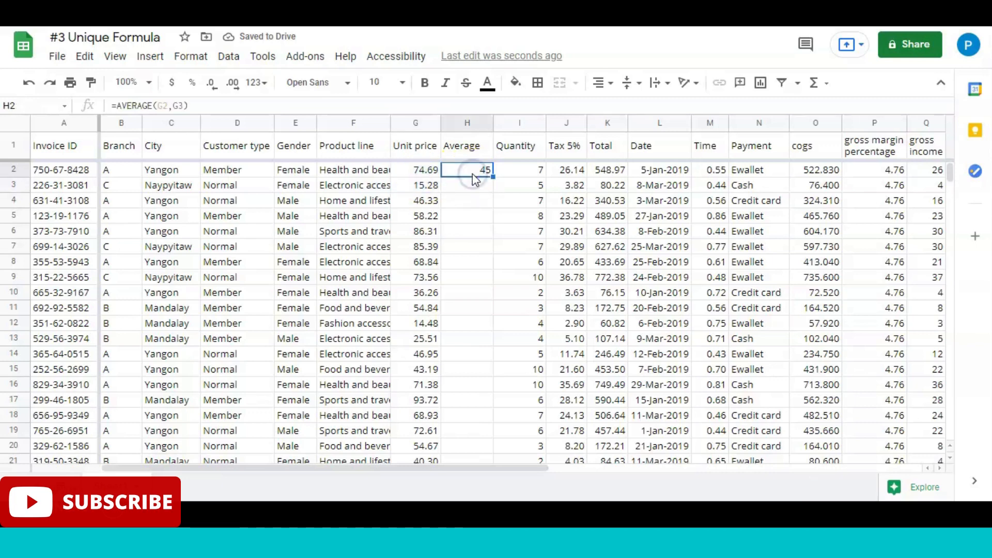
key("Delete")
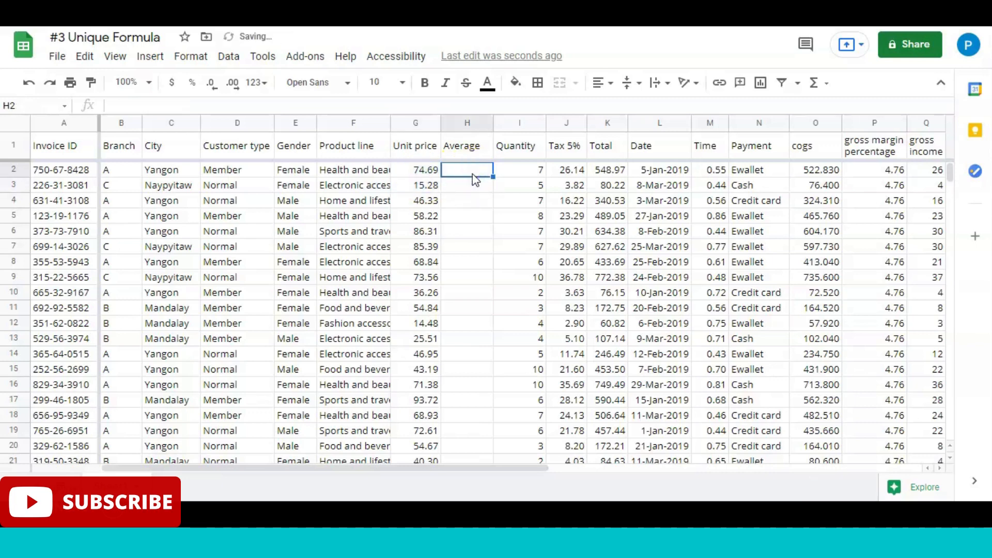
left_click(464, 124)
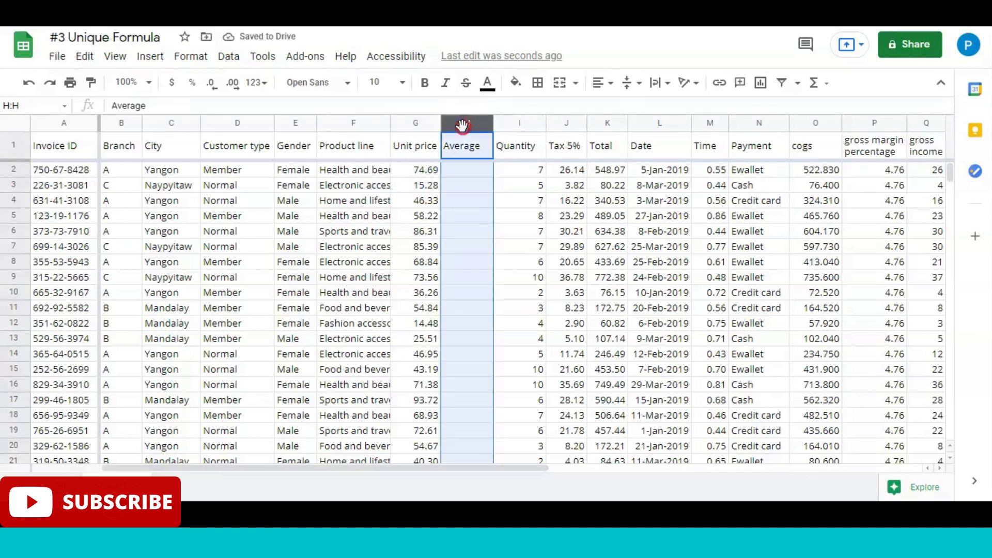
right_click(465, 126)
left_click(517, 231)
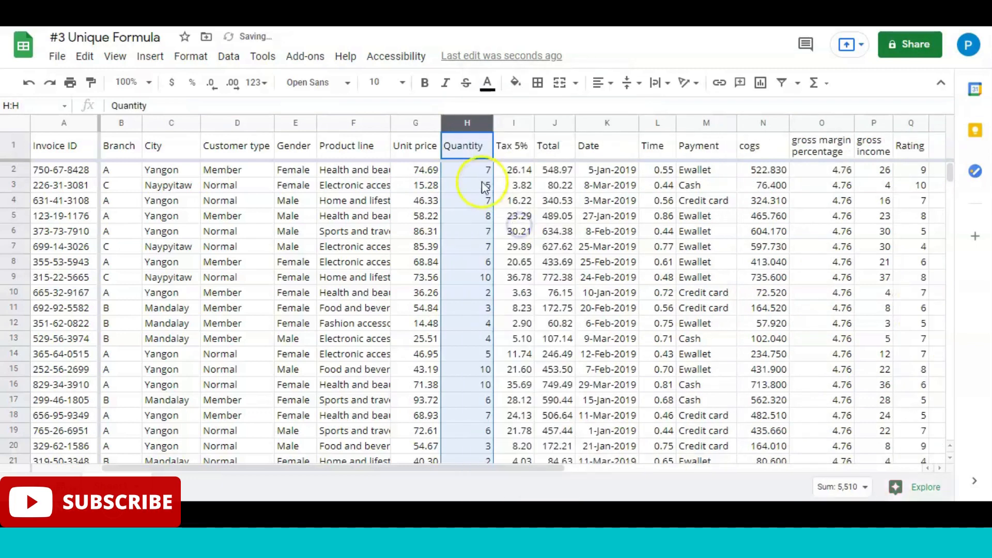
Step: Insert an empty column between Quantity and Tax 5%
left_click(467, 150)
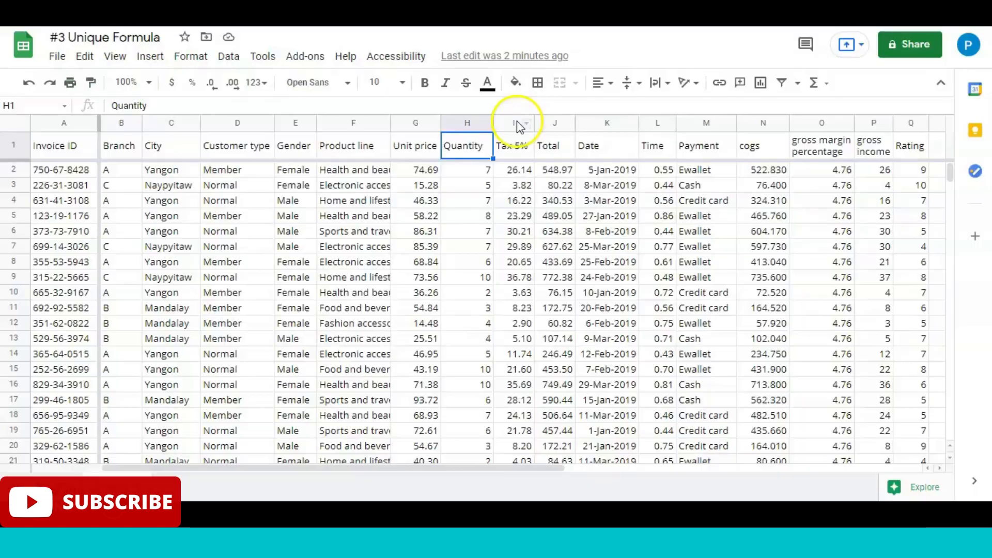
left_click(516, 122)
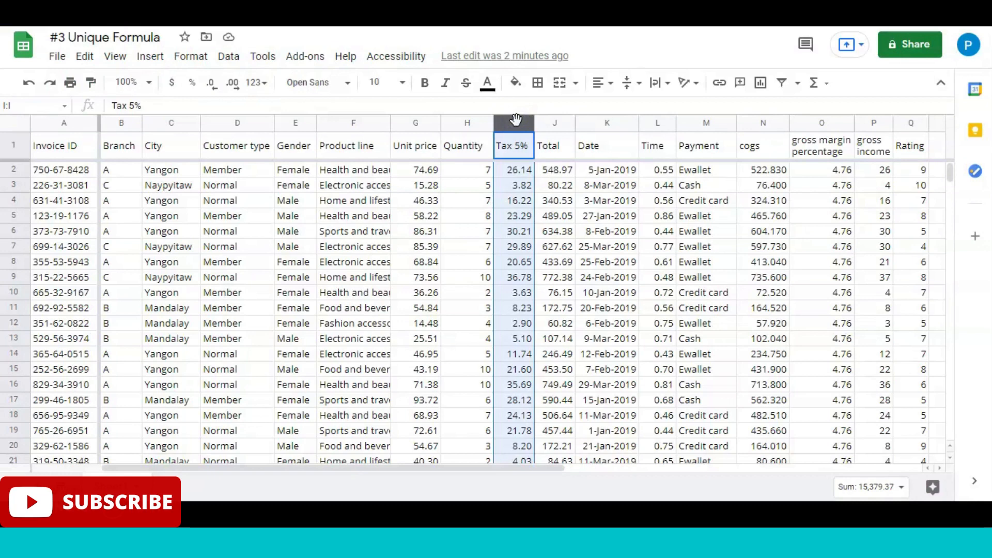
right_click(516, 120)
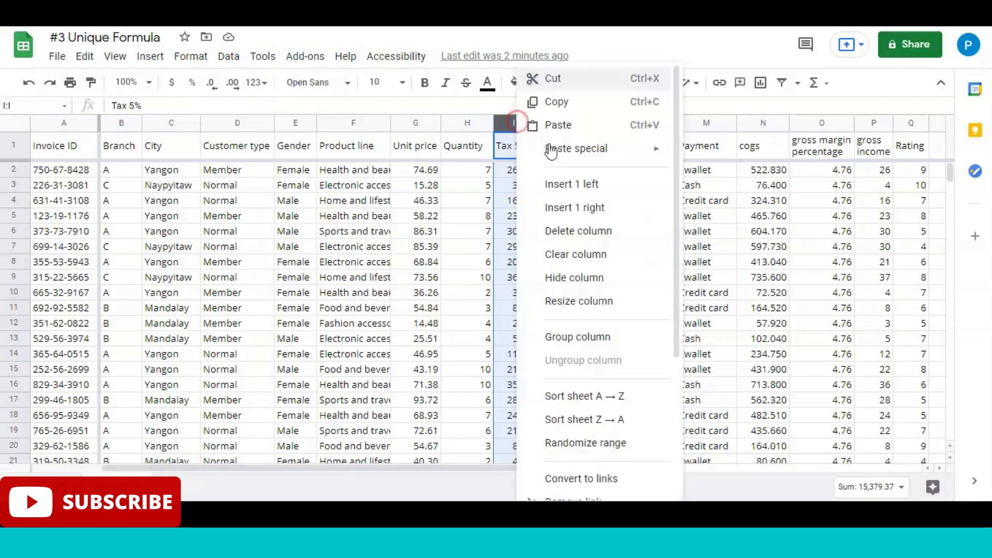
left_click(567, 184)
Step: Examine the first six Quantity values in H2:H7 to see which value occurs most often
left_click(479, 176)
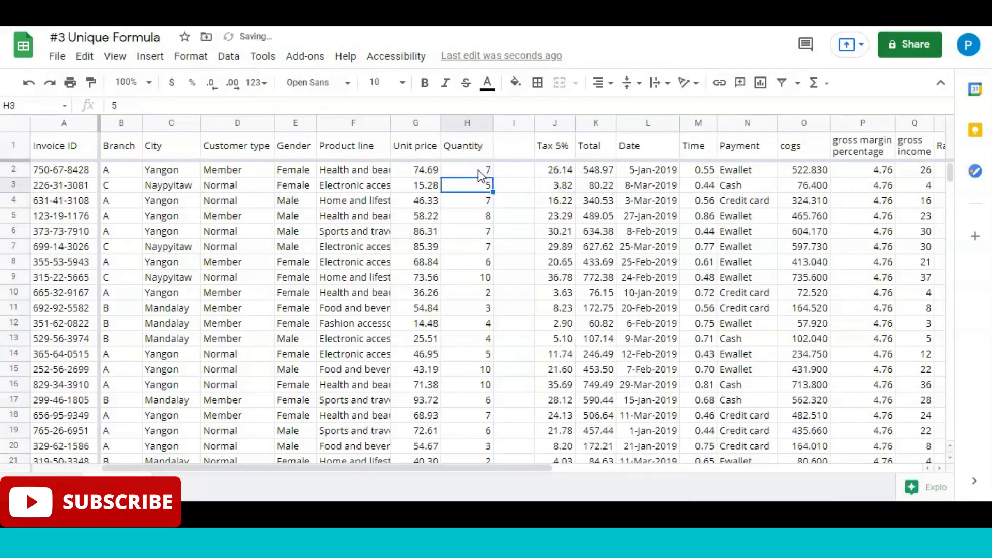
key("Down")
key("Down")
key("Down")
key("Down")
key("Down")
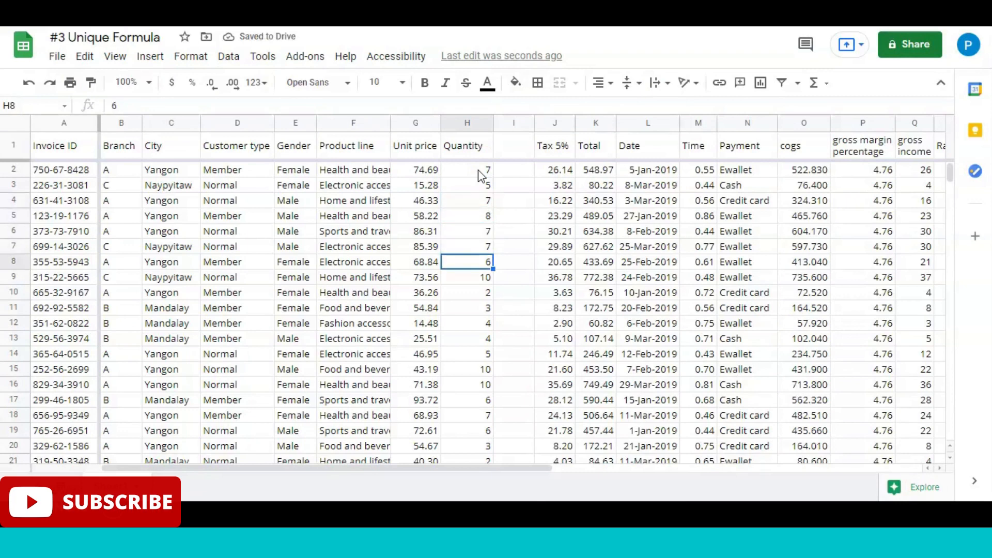
left_click(484, 246)
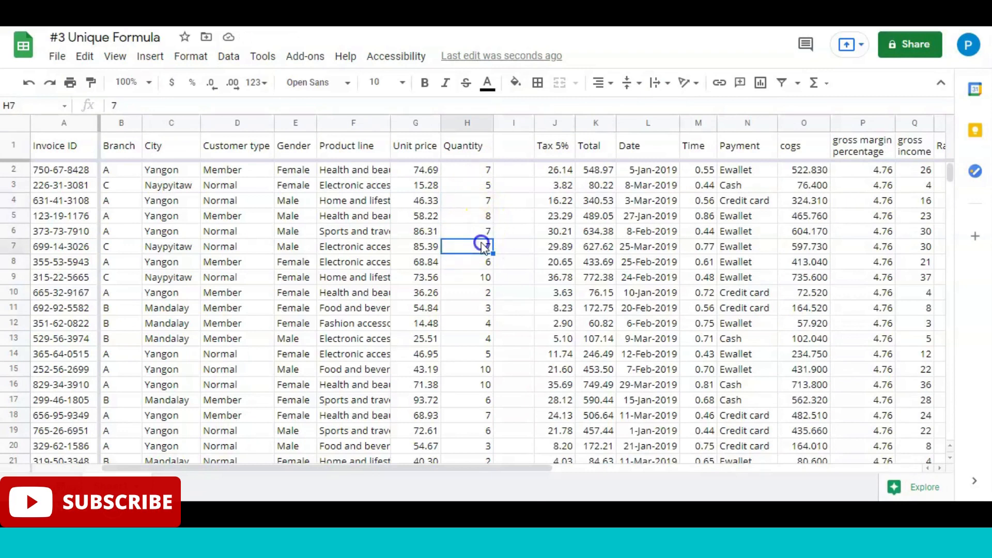
key("ctrl+shift+Up")
key("shift+Down")
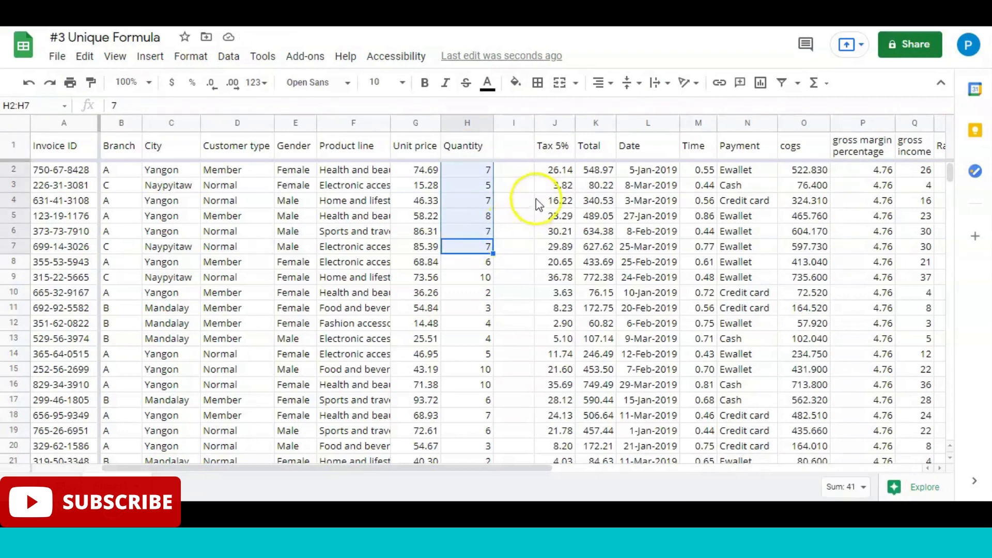
left_click(479, 170)
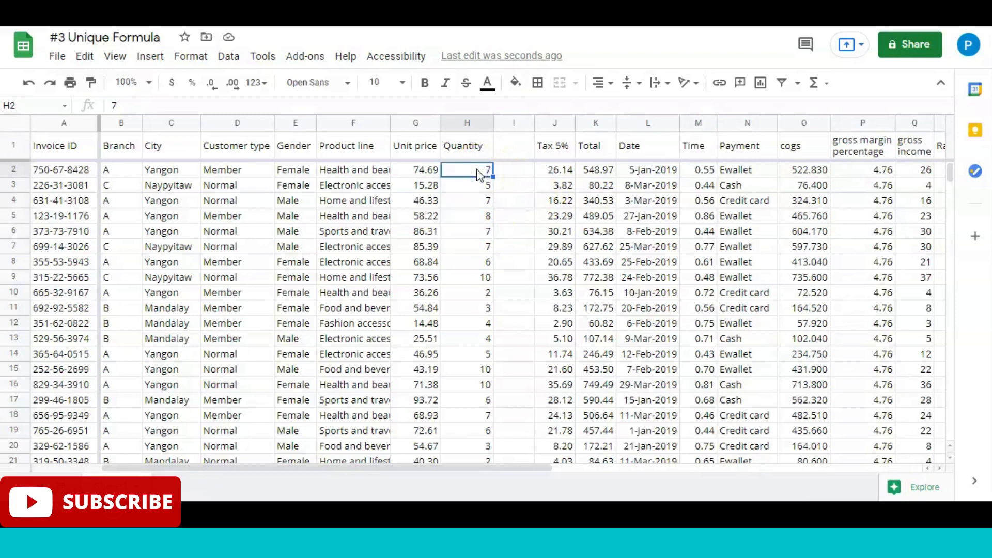
key("shift+Down")
key("shift+Down")
key("shift+Down")
key("shift+Down")
key("shift+Down")
left_click(480, 247, "shift")
left_click(480, 247)
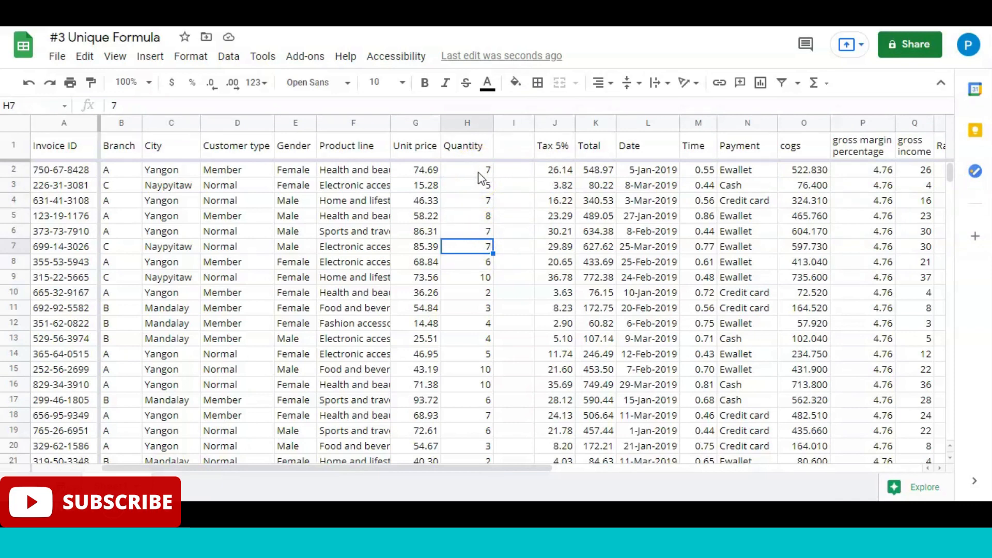
key("shift+Up")
key("shift+Up")
key("shift+Up")
key("shift+Up")
key("shift+Up")
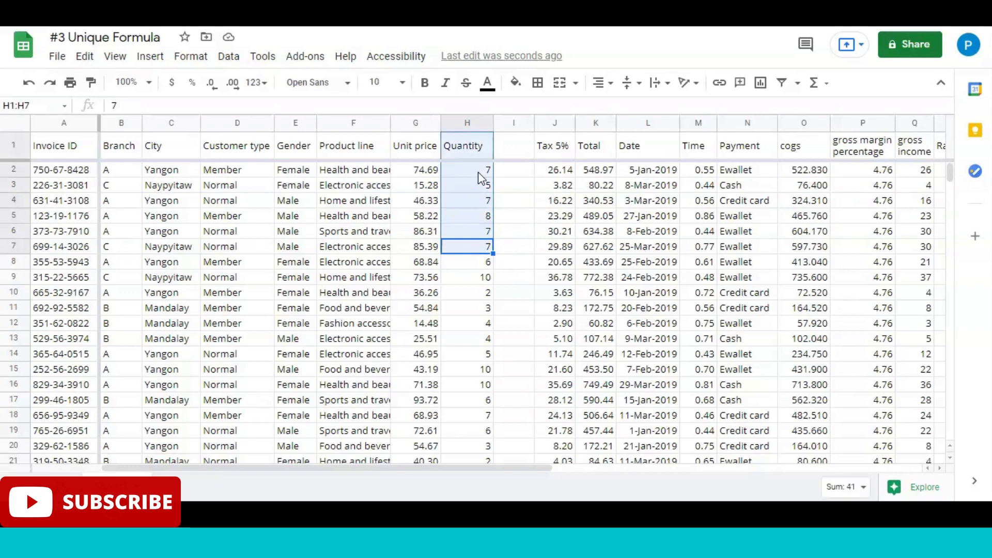
left_click(478, 173)
key("shift+Down")
key("shift+Down")
key("shift+Down")
key("shift+Down")
left_click(473, 247, "shift")
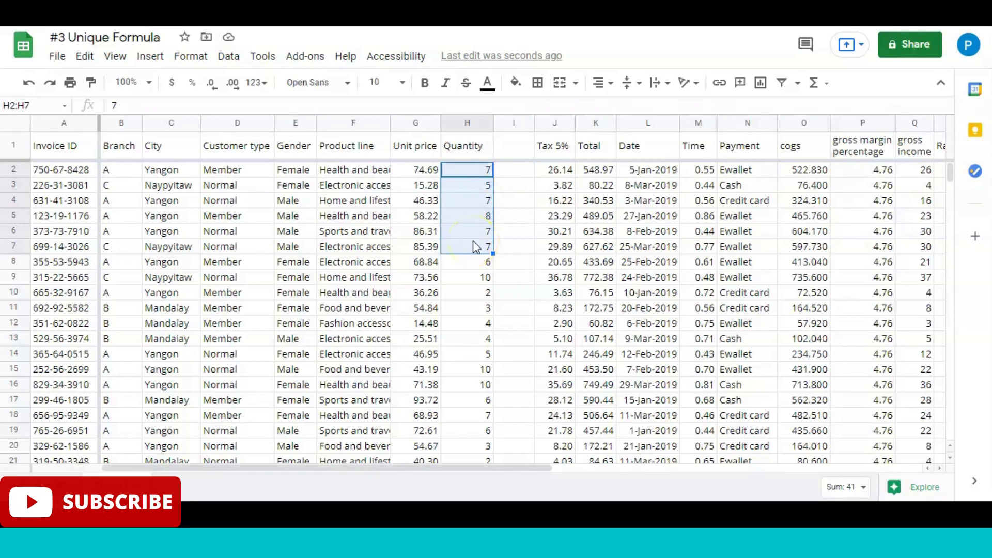
Step: Enter the header Mode in I1 of the new column
left_click(523, 162)
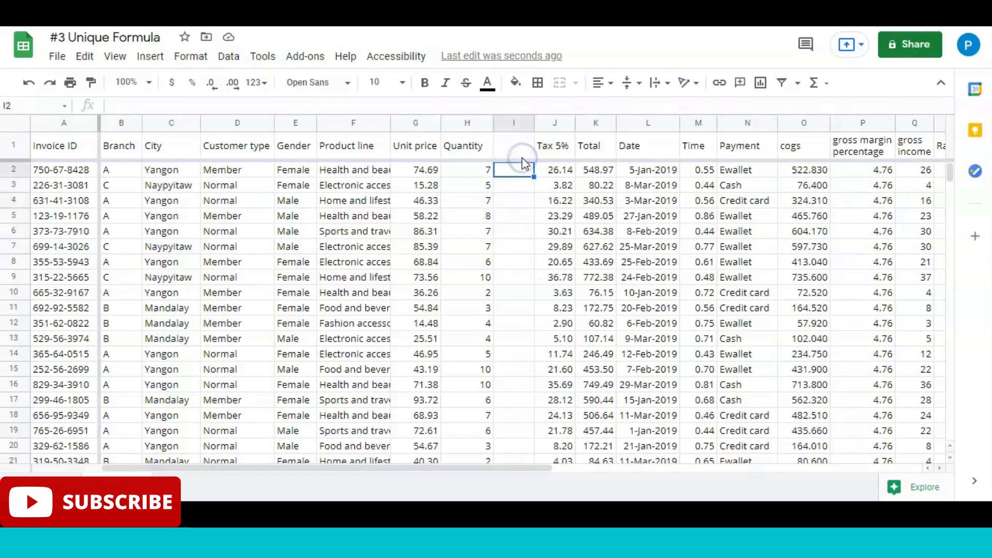
left_click(522, 157)
type("Mode")
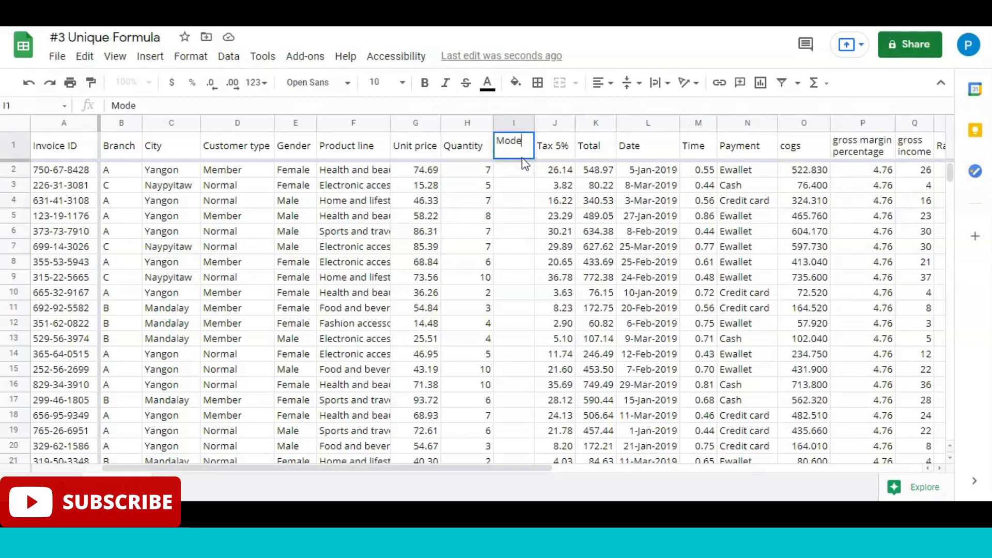
key("Return")
Step: Enter =MODE(H2:H7) in I2 to get the mode of the first six quantities
left_click(517, 188)
key("Up")
type("=mode(")
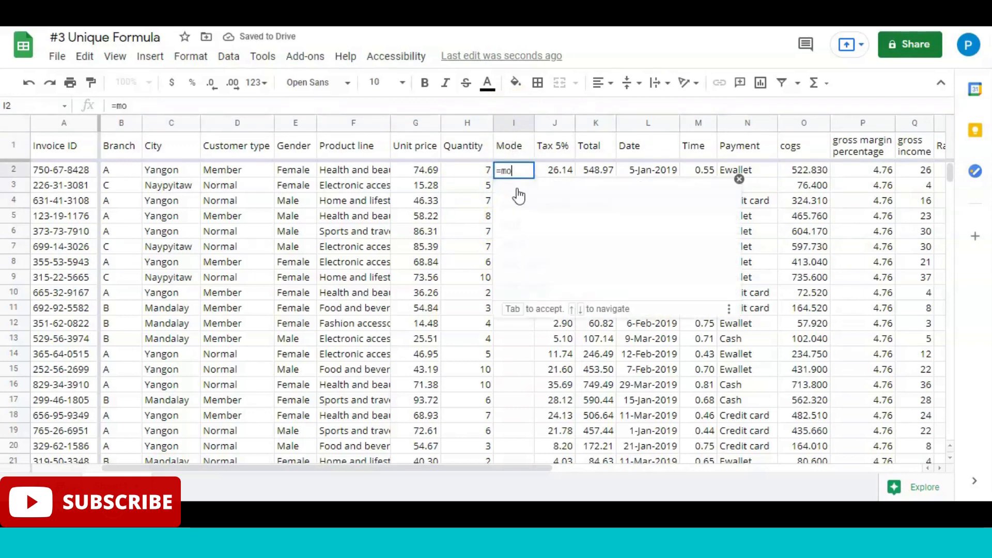
key("Left")
key("shift+Down")
key("shift+Down")
key("shift+Down")
key("shift+Down")
key("shift+Down")
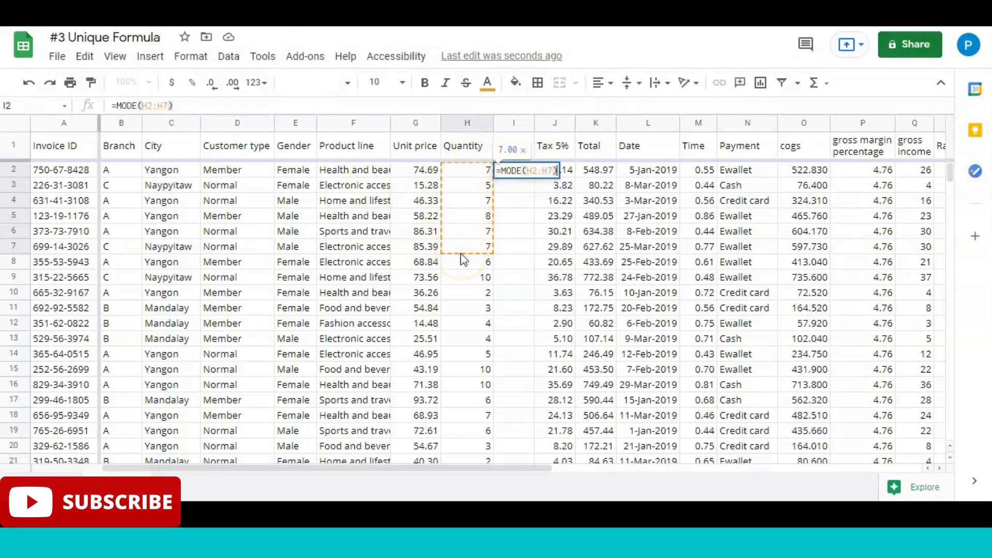
key("Return")
key("Up")
key("Up")
key("Down")
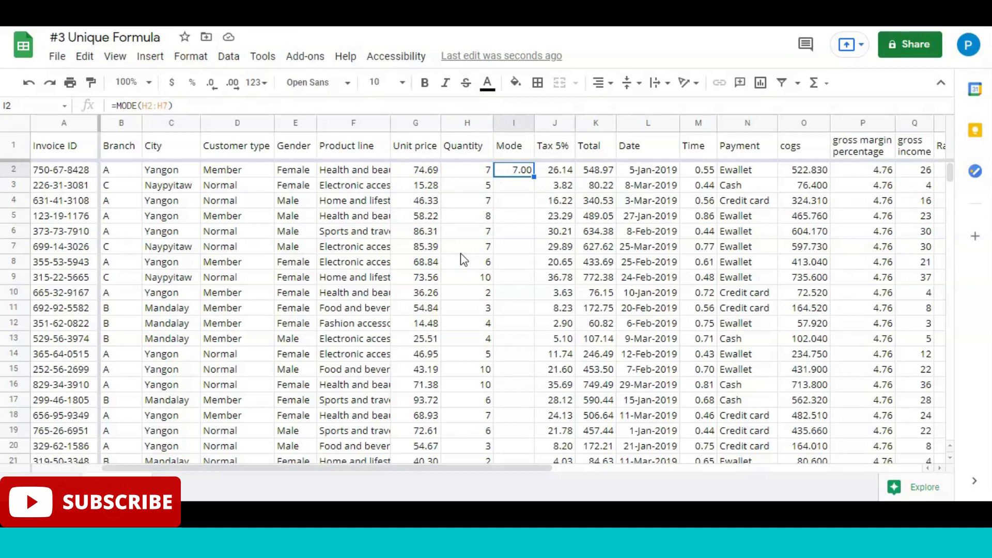
Step: Replace the formula in I2 with =MODE(H2:H1001) to cover the whole Quantity column
key("Delete")
type("=MODE(")
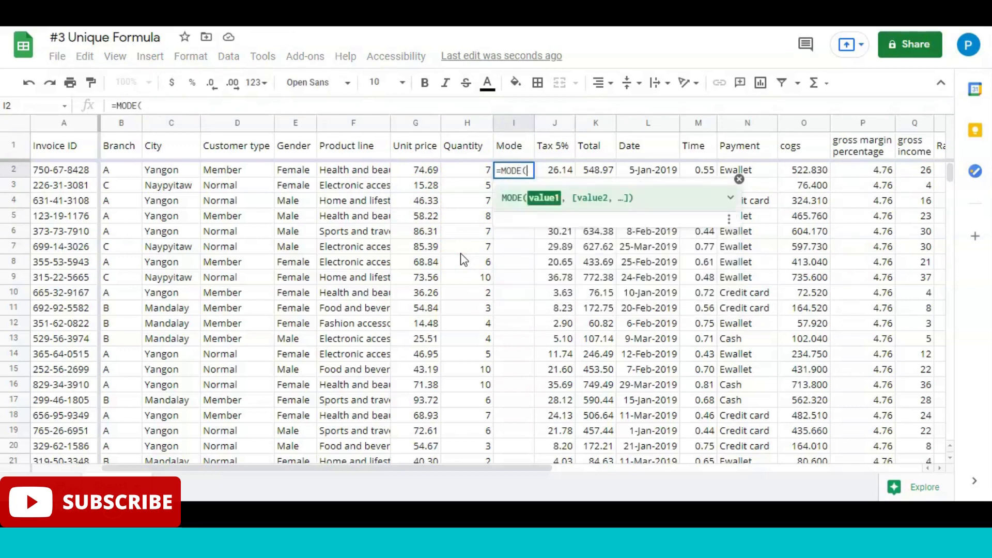
key("Left")
key("ctrl+shift+Down")
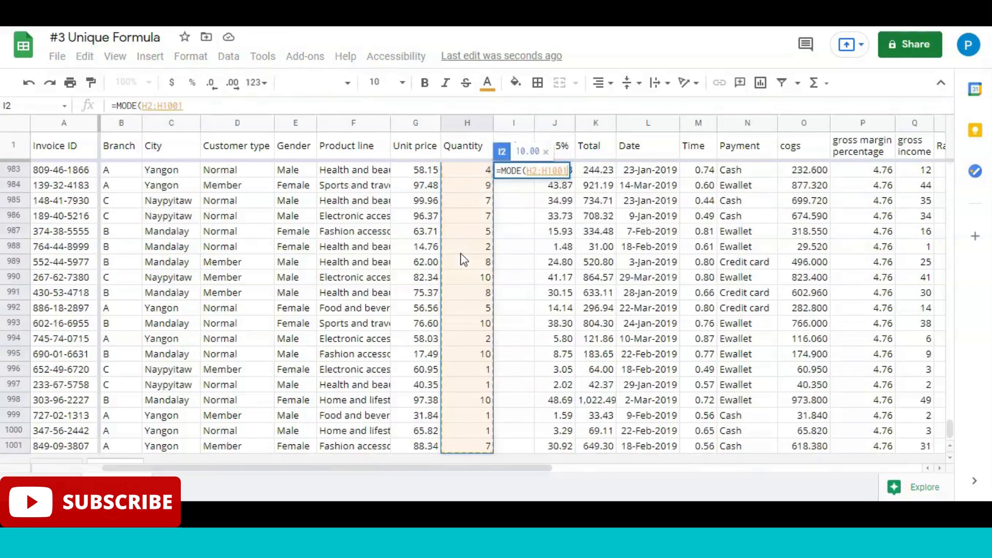
key("Return")
key("Up")
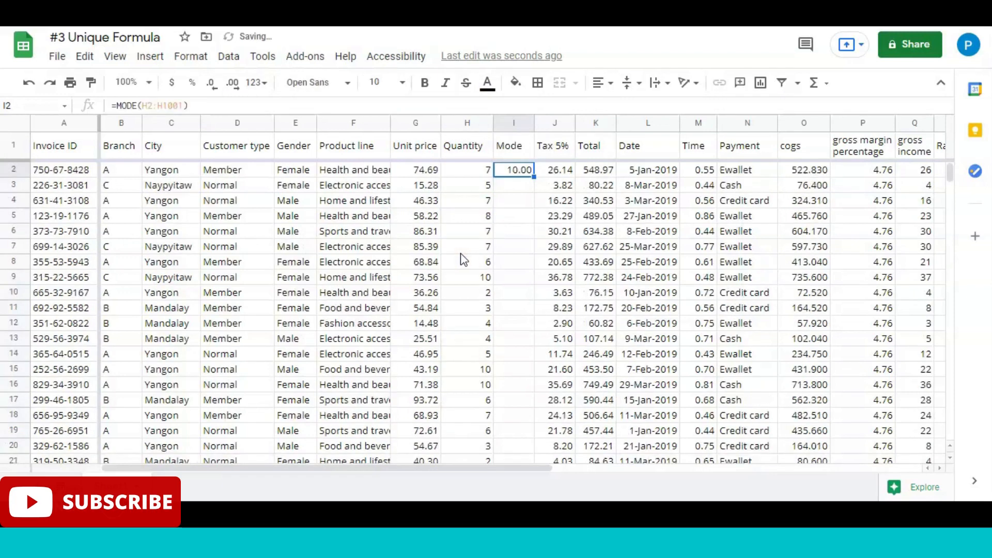
Step: Clear the mode in I2 and delete the Mode column between Quantity and Tax 5%
key("Up")
key("Down")
key("Up")
key("Down")
key("Delete")
left_click(507, 156)
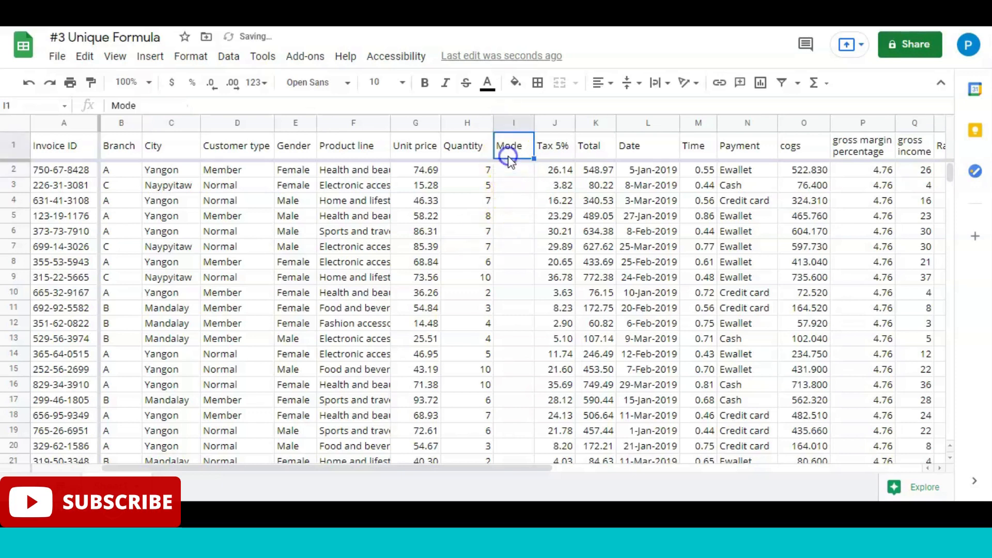
right_click(511, 123)
left_click(571, 231)
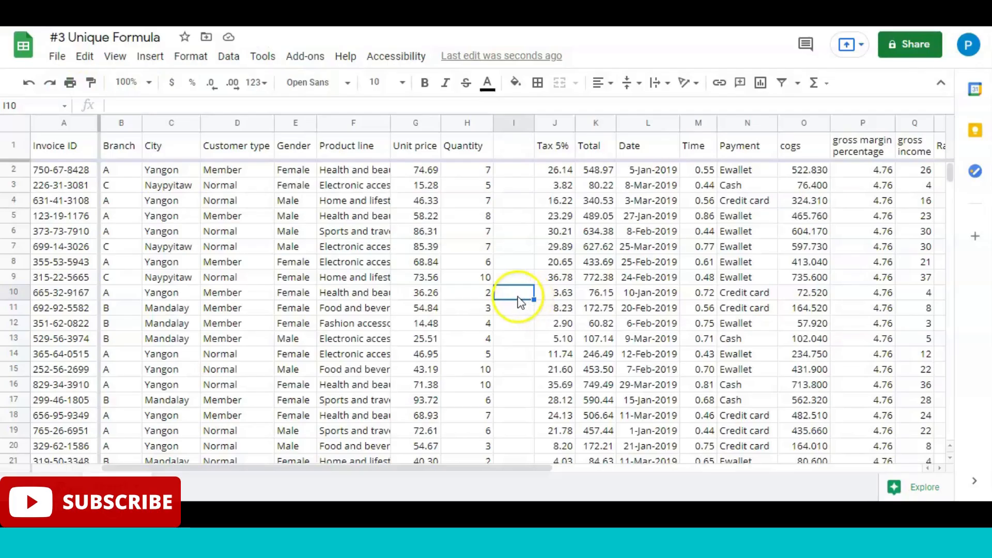
Step: Enter =MEDIAN(H10:H12) in I10 to get the median of three Quantity values
left_click(515, 296)
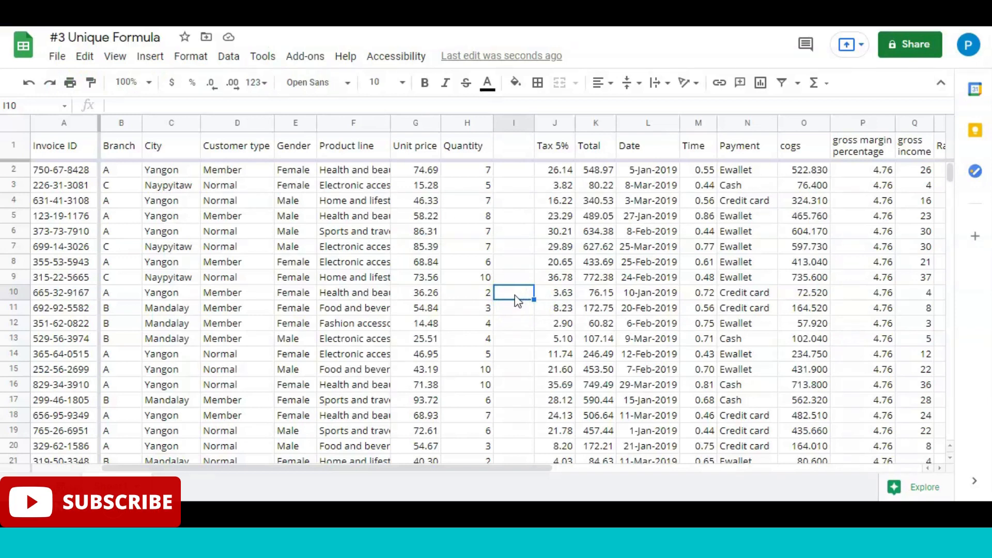
type("=medi")
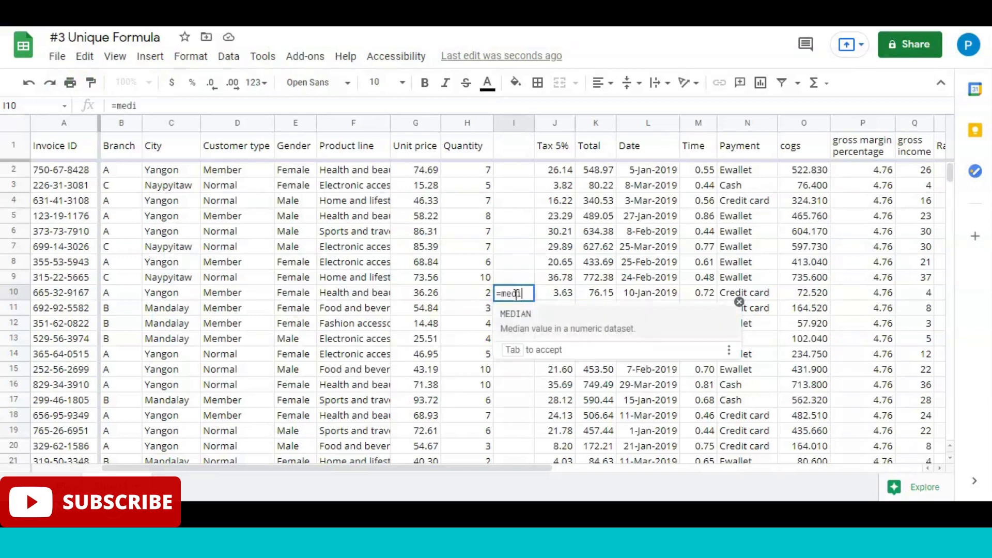
key("Tab")
left_click_drag(478, 294, 483, 304)
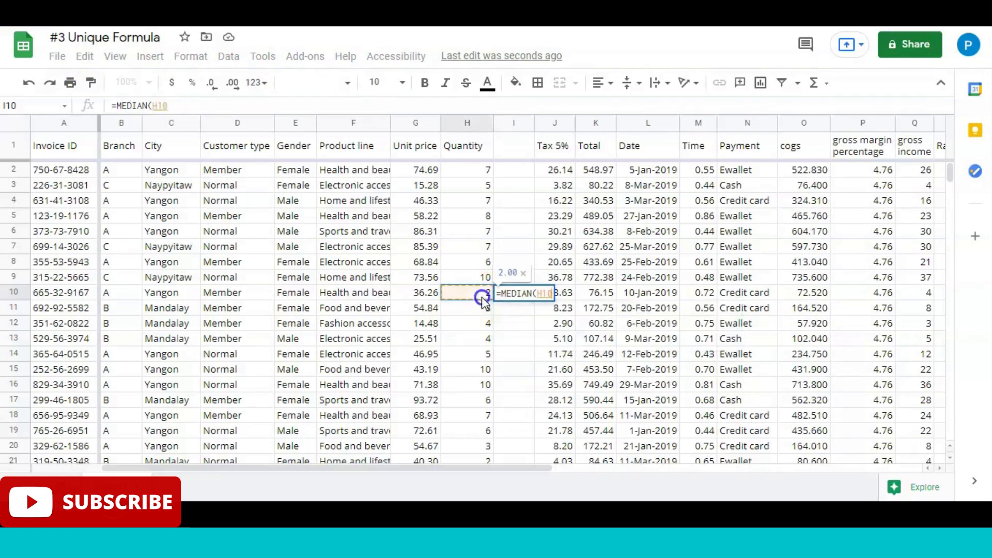
key("shift+Down")
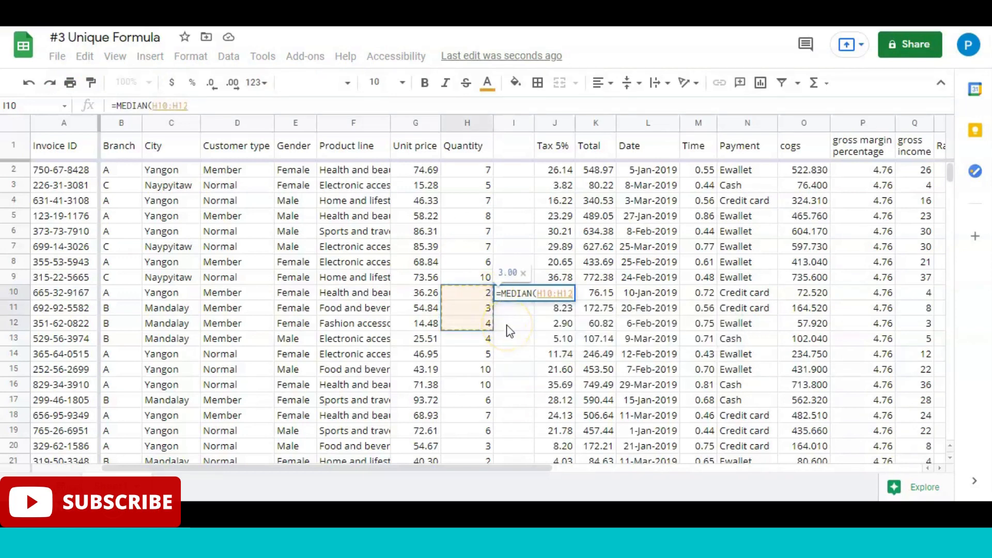
type(")")
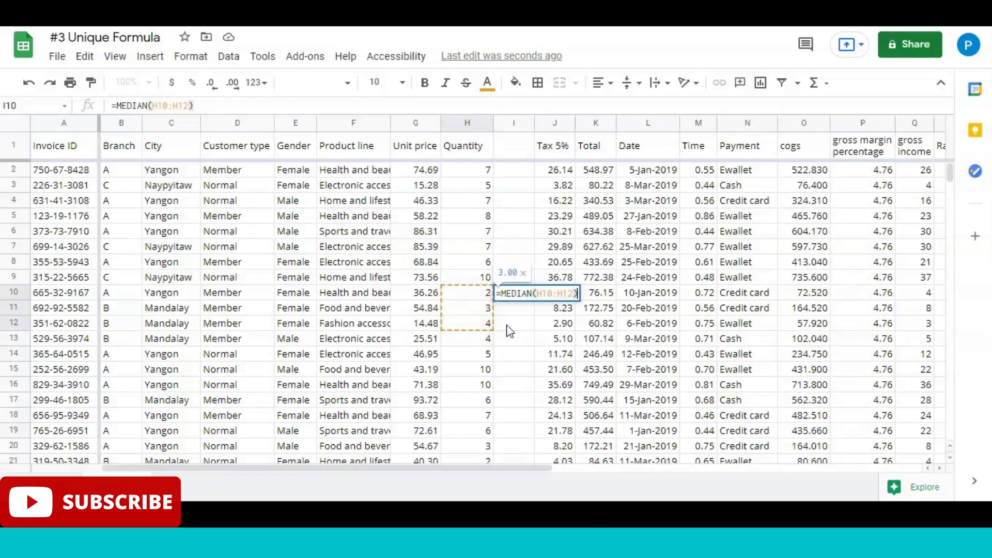
key("Return")
key("Escape")
key("Down")
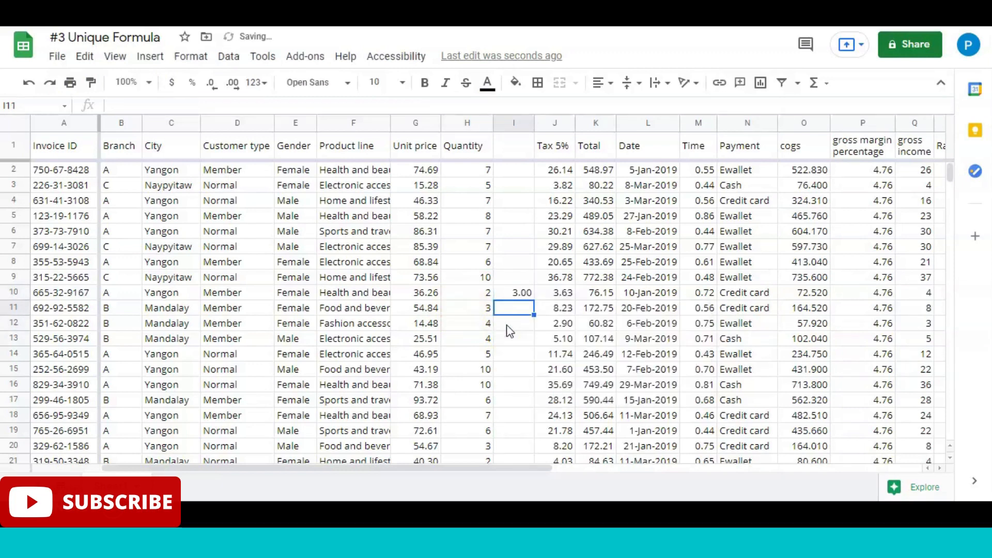
key("Up")
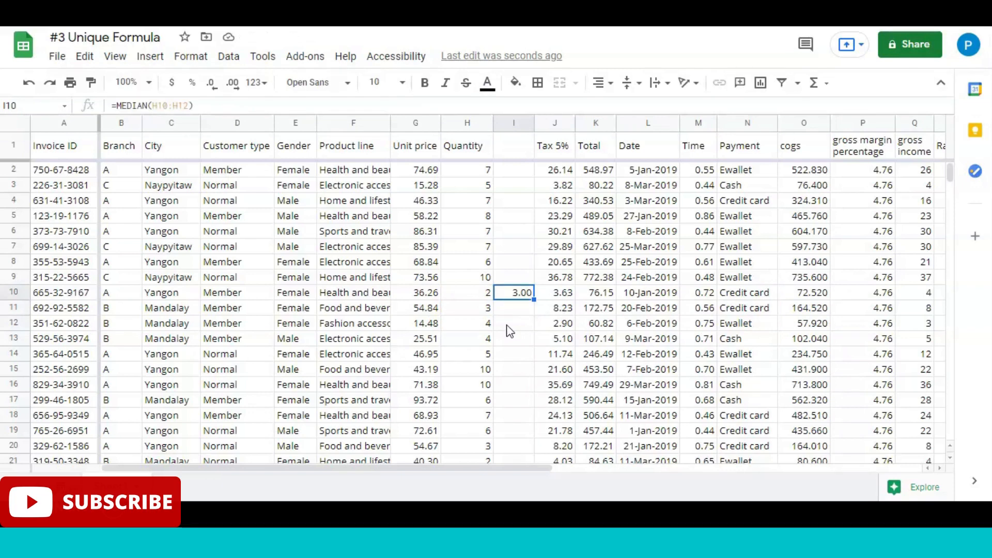
Step: Enter =AVERAGE(H10:H12) in I11 and compare it with the median formula in I10
key("Down")
type("=")
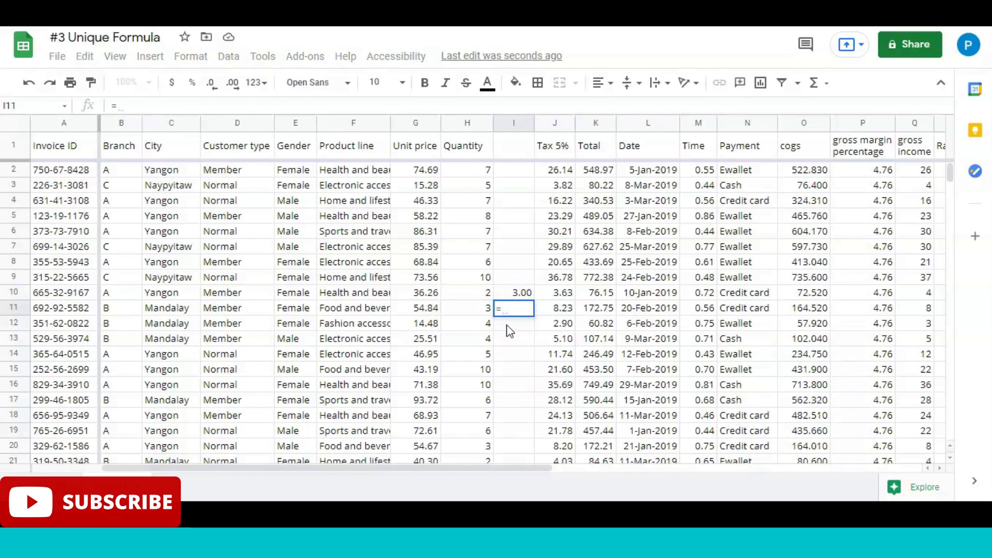
type("AVERAGE(")
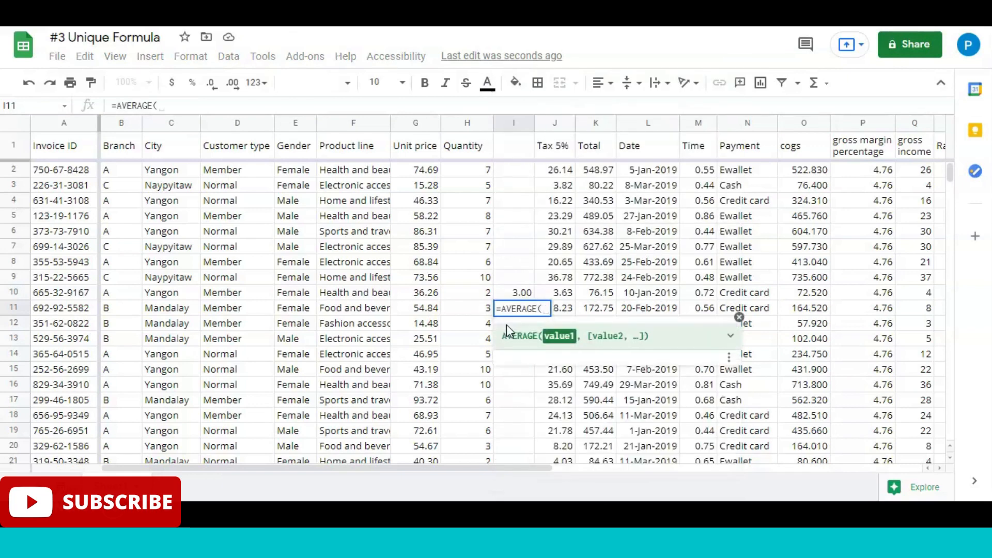
key("Left")
key("Up")
key("shift+Down")
key("shift+Down")
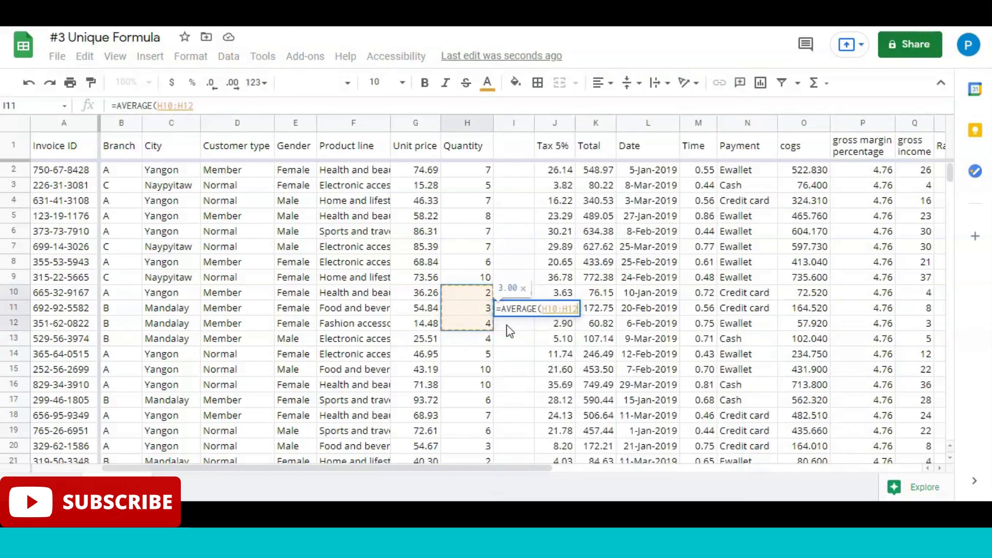
key("Return")
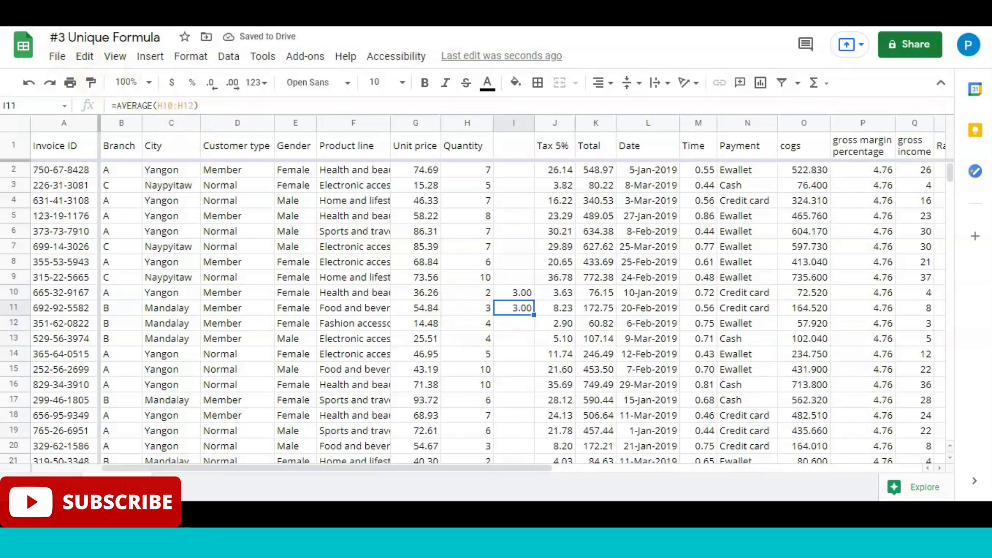
left_click(524, 292)
key("Down")
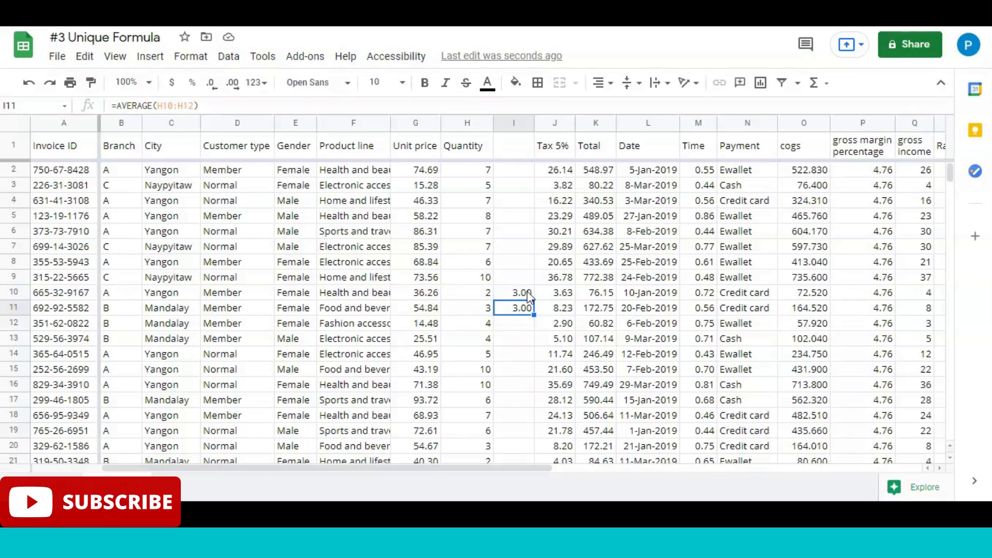
Step: Enter =MEDIAN(H12:H14) in I13 to get the median of three Quantity values
key("Down")
key("Down")
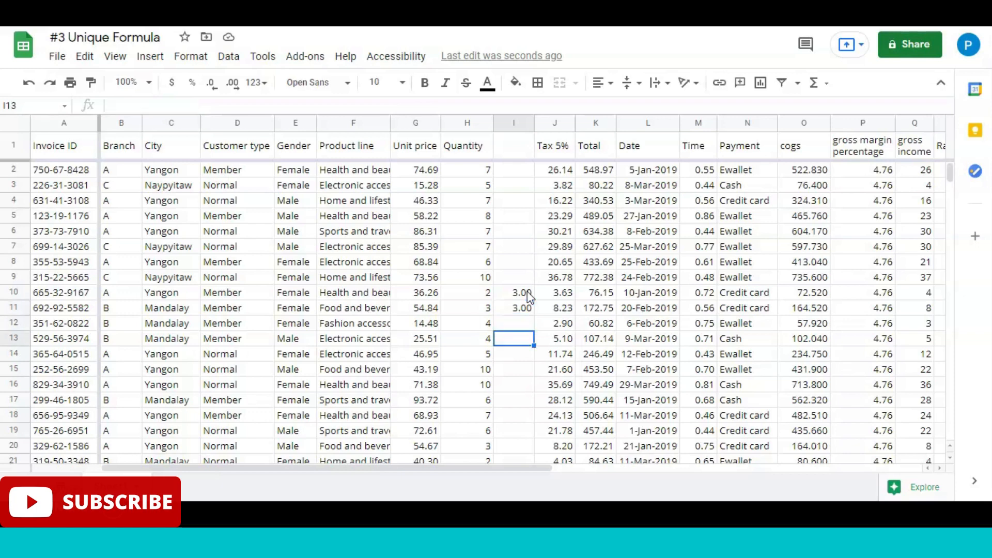
type("=")
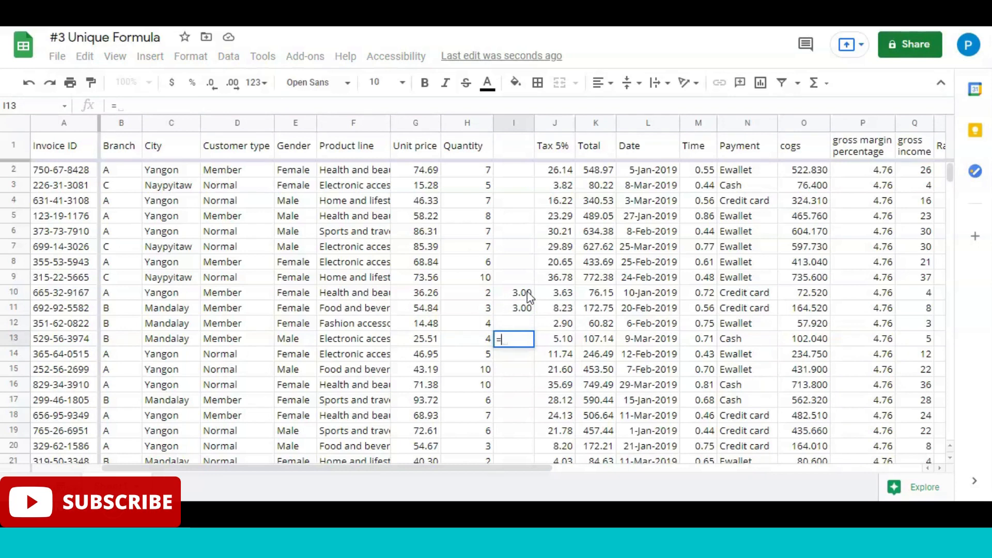
type("med")
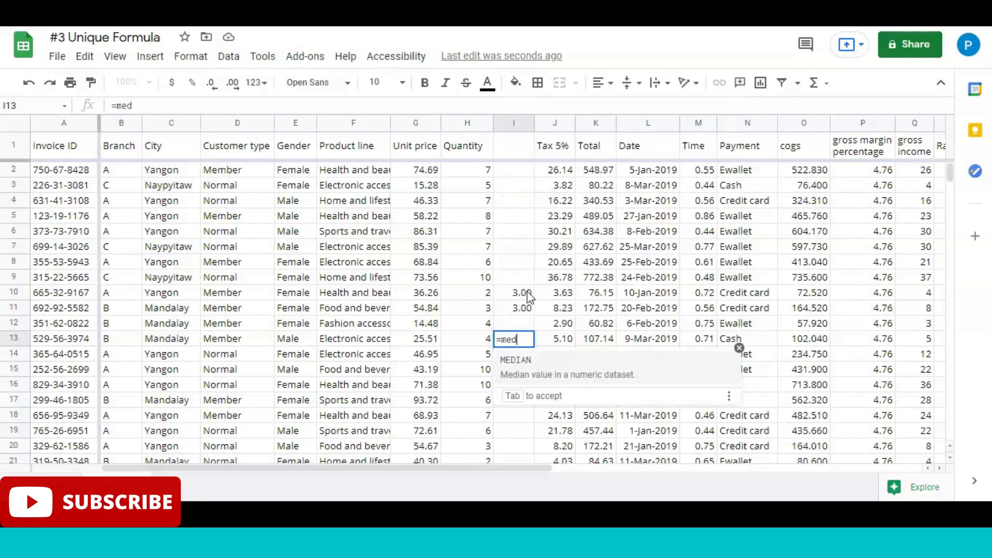
key("Tab")
key("Left")
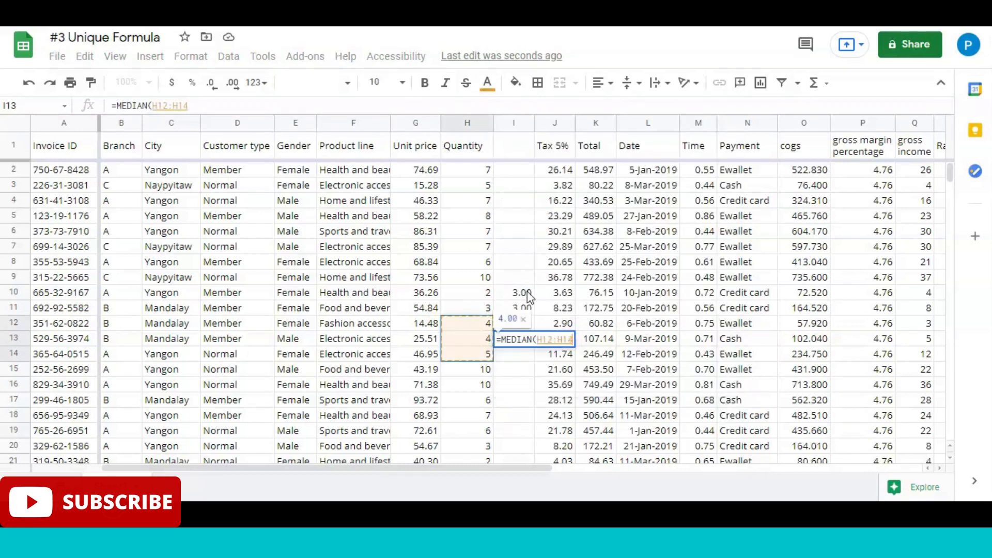
key("Return")
key("Up")
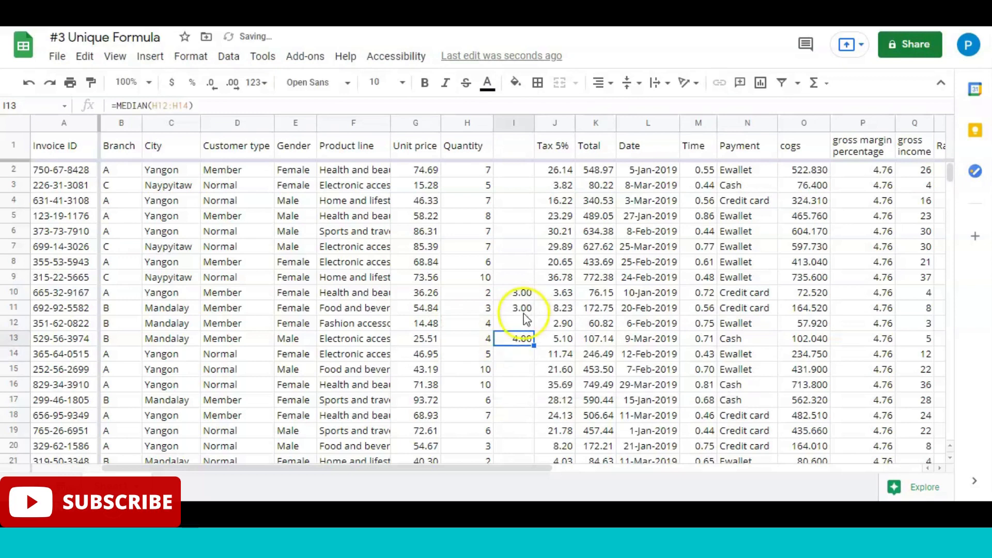
left_click(518, 341)
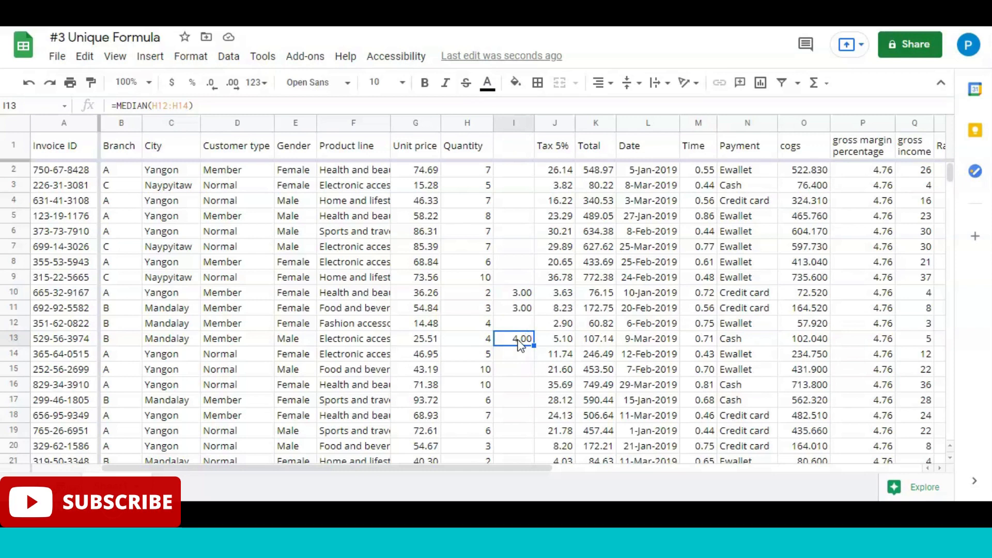
Step: Enter =AVERAGE(H12:H14) in I14 to compare the average of the same three Quantity values with their median
left_click(517, 354)
type("=avera")
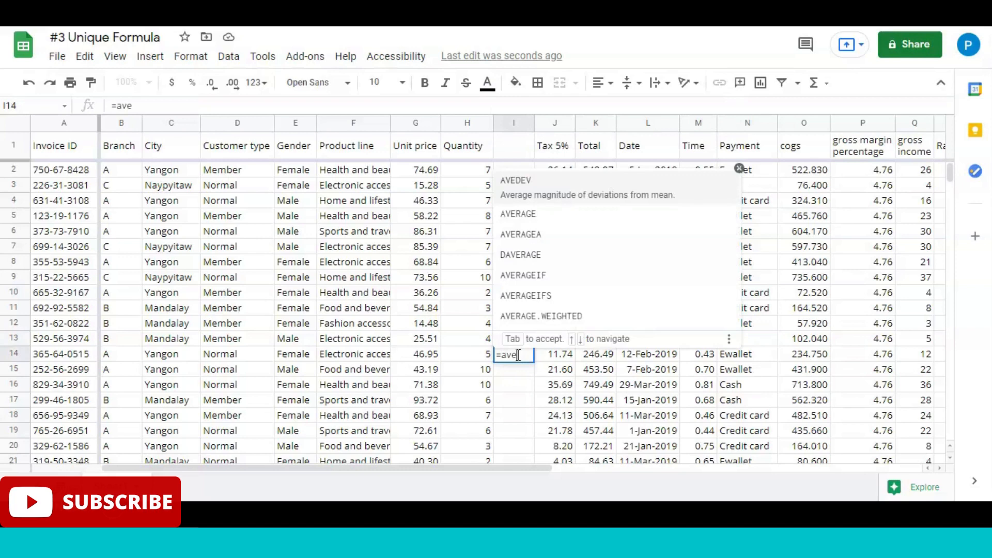
key("Tab")
key("Left")
key("Up")
key("Up")
key("shift+Down")
key("shift+Down")
key("Return")
left_click(516, 355)
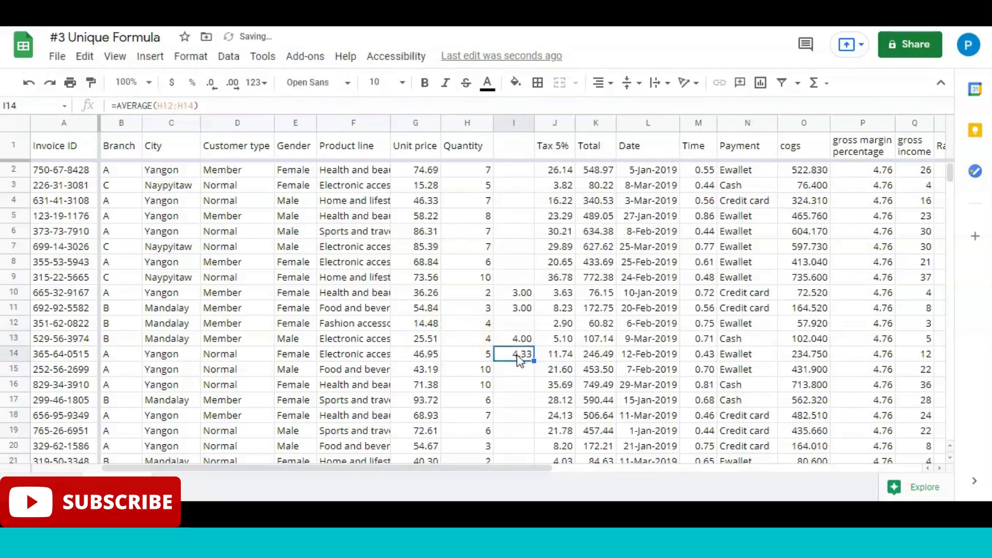
left_click(543, 358)
left_click(520, 354)
Step: Clear the median and average test formulas from I10:I14
left_click(514, 296)
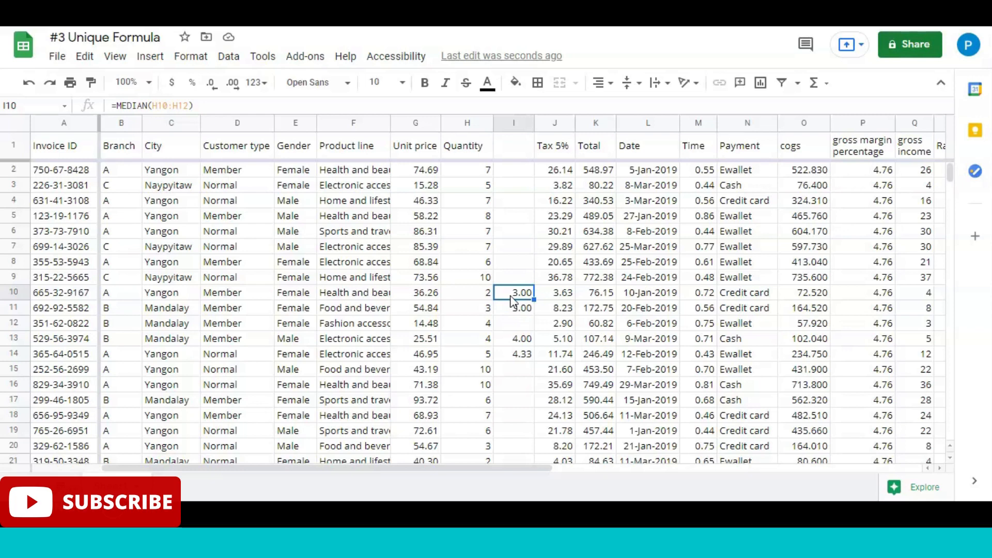
key("shift+Down")
key("shift+Down")
key("shift+Down")
key("shift+Down")
key("Delete")
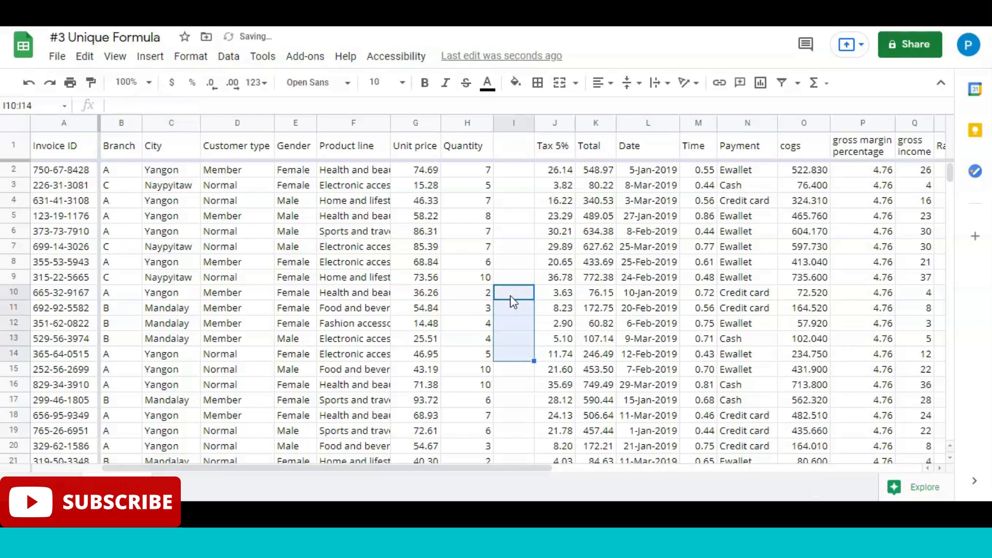
Step: Insert a second blank column before Tax 5% and enter the heading Average in I1
right_click(560, 129)
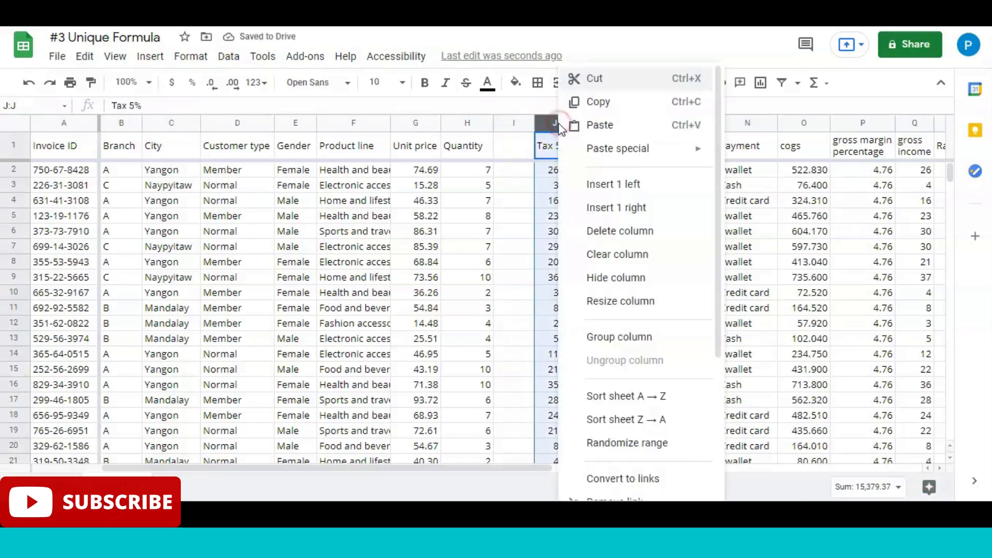
left_click(610, 184)
left_click(524, 146)
type("Ave")
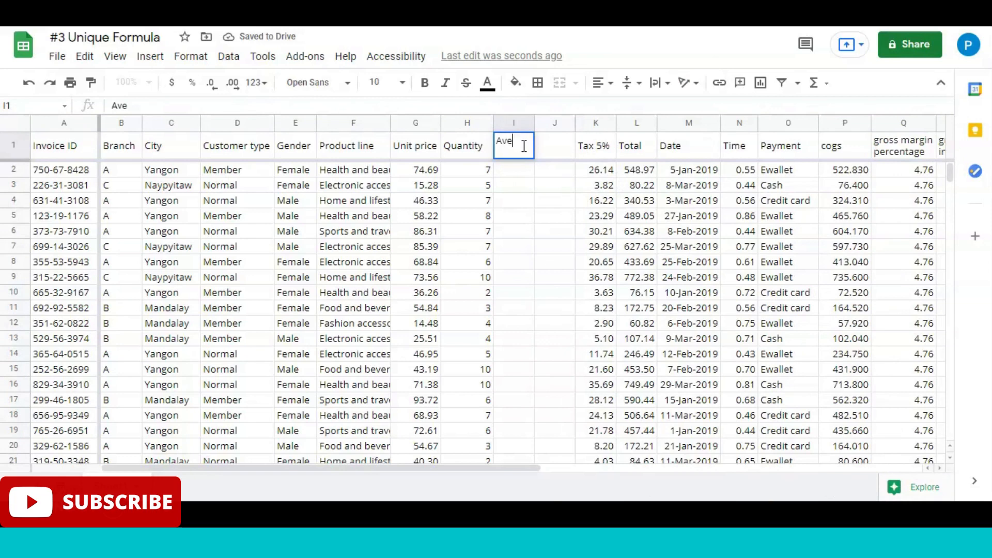
type("rage")
key("Return")
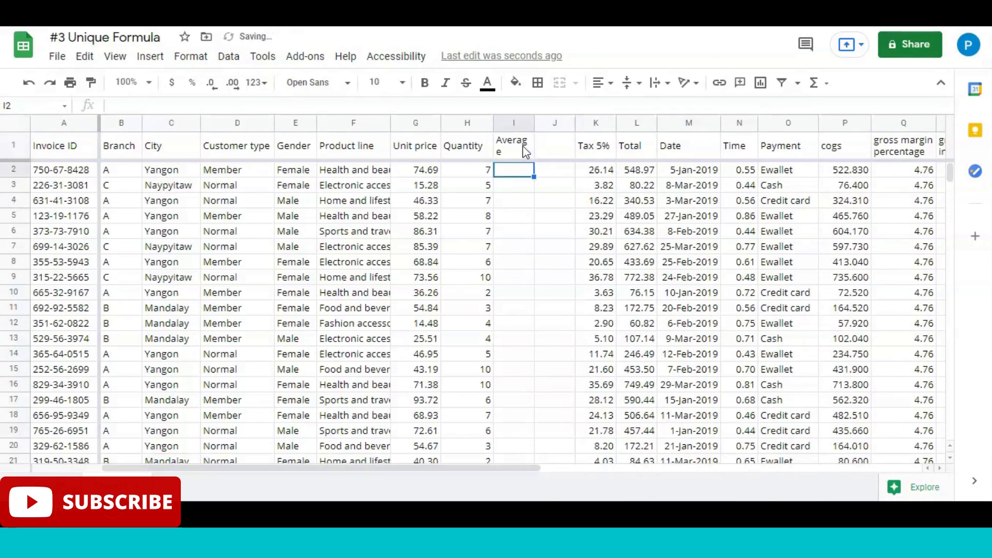
type("=ave")
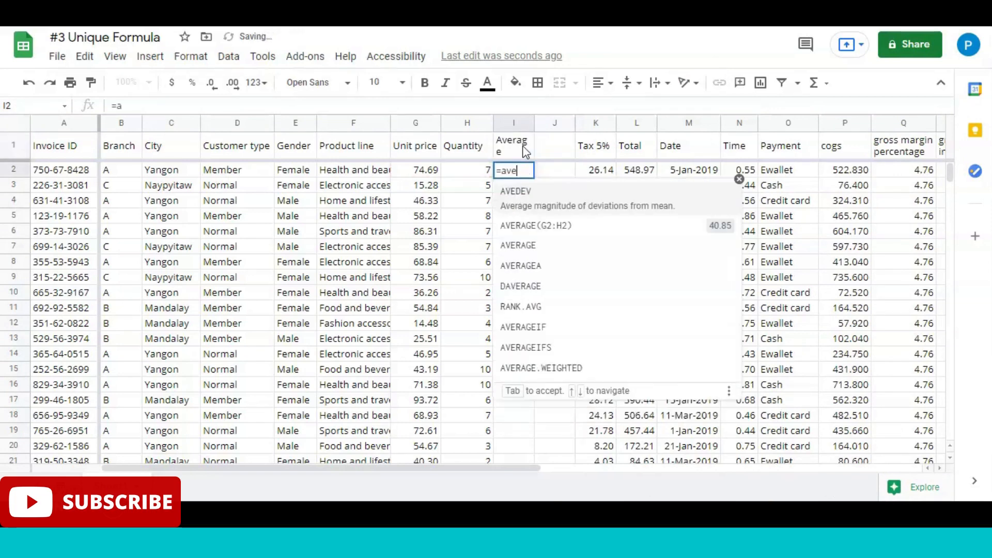
key("Tab")
key("Left")
key("Up")
key("Down")
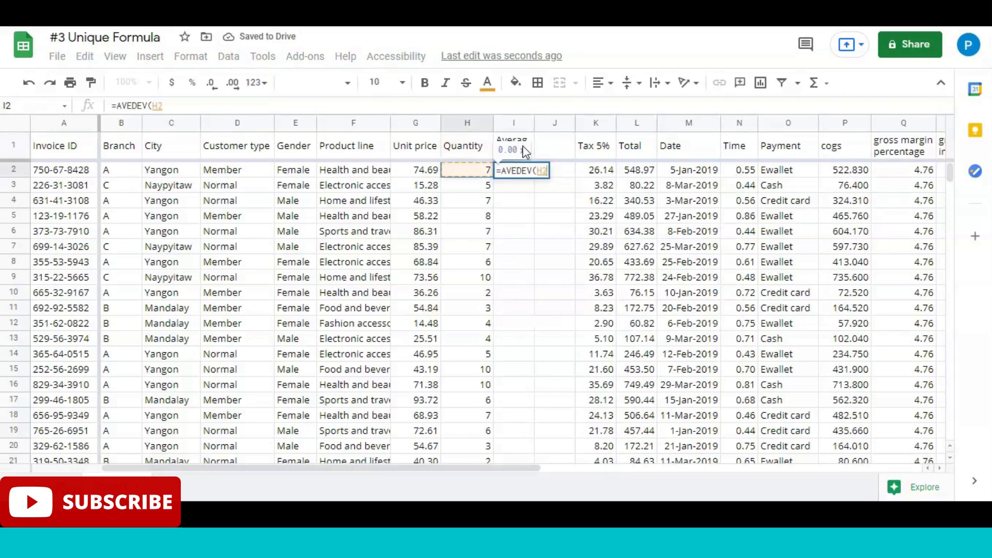
key("Right")
key("BackSpace")
key("BackSpace")
key("BackSpace")
key("BackSpace")
key("BackSpace")
key("BackSpace")
key("BackSpace")
key("BackSpace")
key("BackSpace")
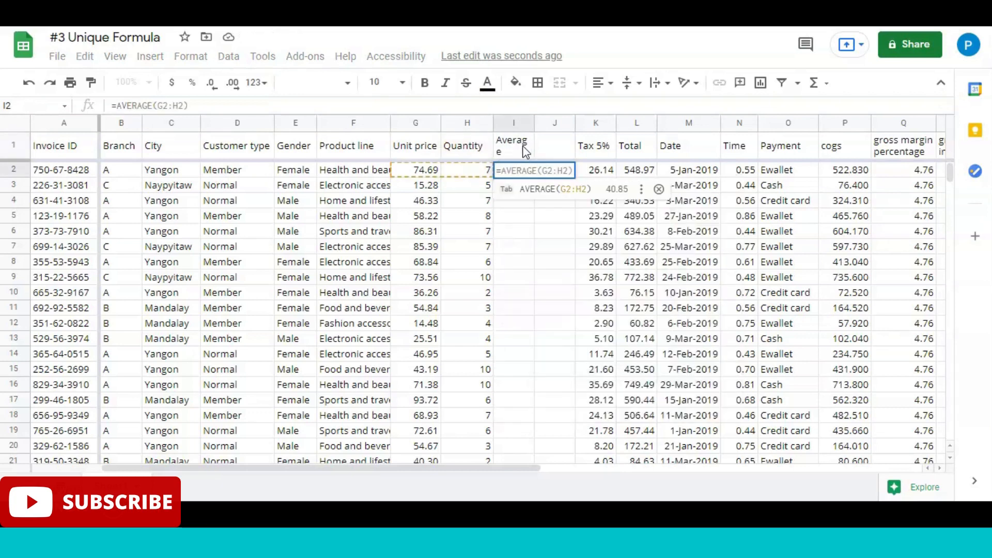
Step: Enter =AVERAGE(H2:H1001) in I2 to average the whole Quantity column
type("average")
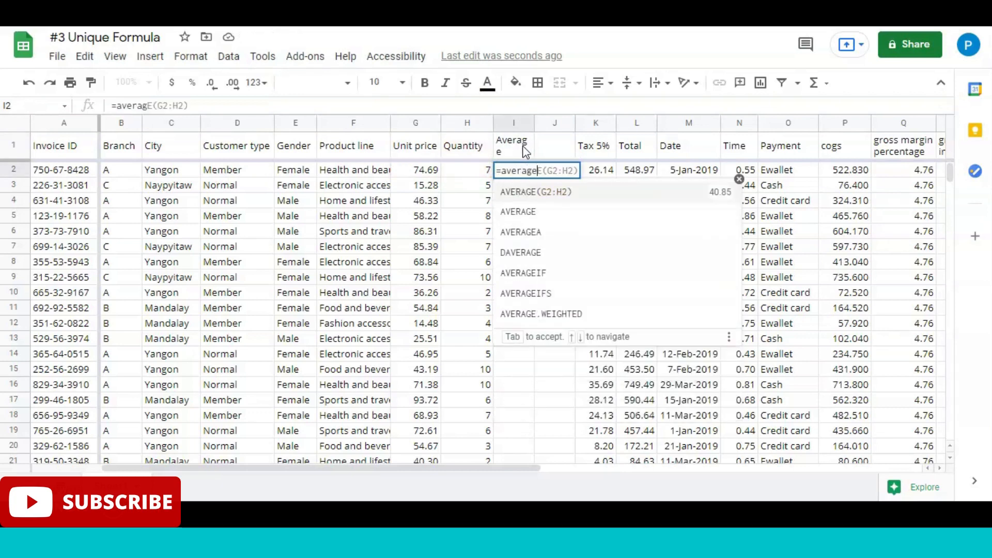
key("Down")
key("Tab")
key("Left")
key("Up")
key("Down")
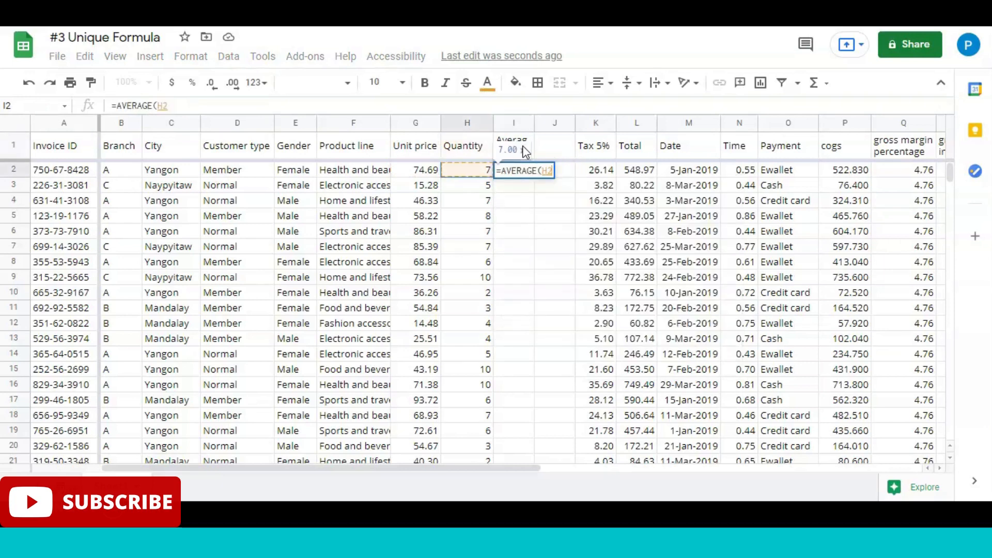
key("ctrl+shift+Down")
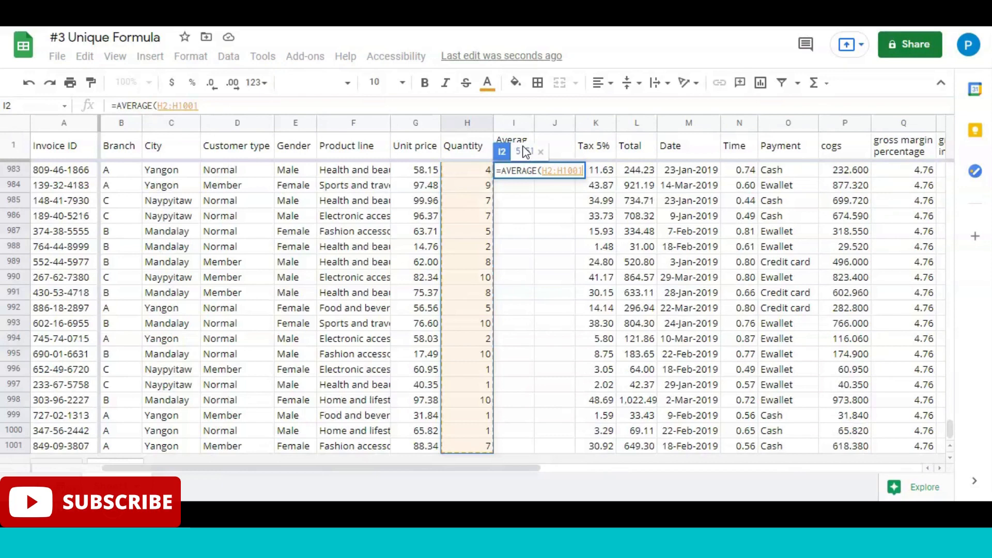
key("Return")
key("Up")
Step: Enter the heading Median in J1, next to the Average heading
key("Up")
key("Down")
key("Right")
key("Up")
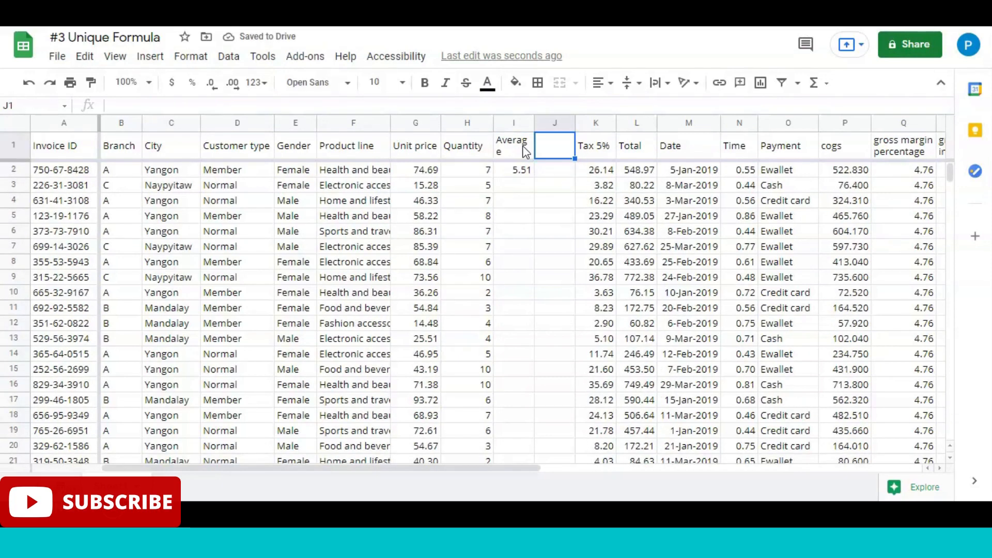
type("Me")
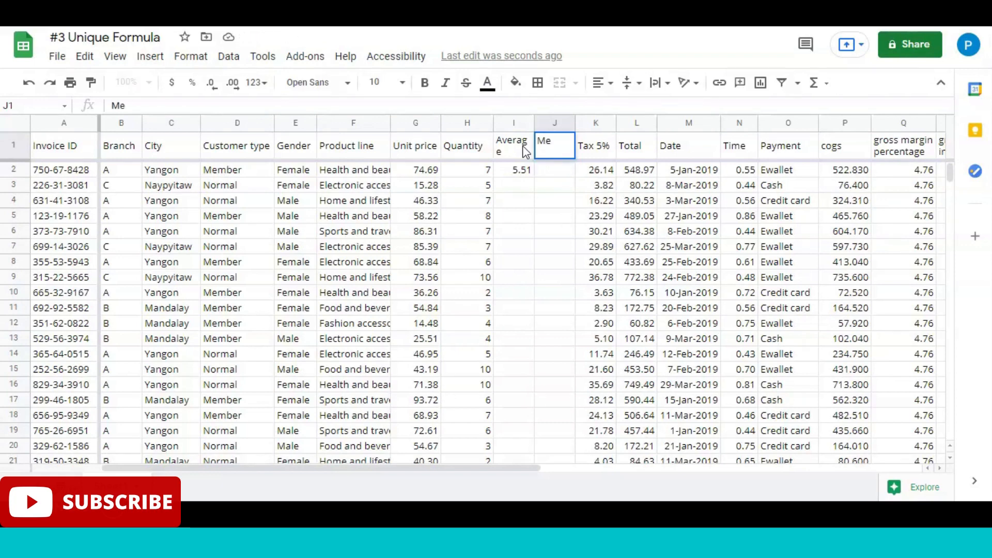
type("dian")
key("Return")
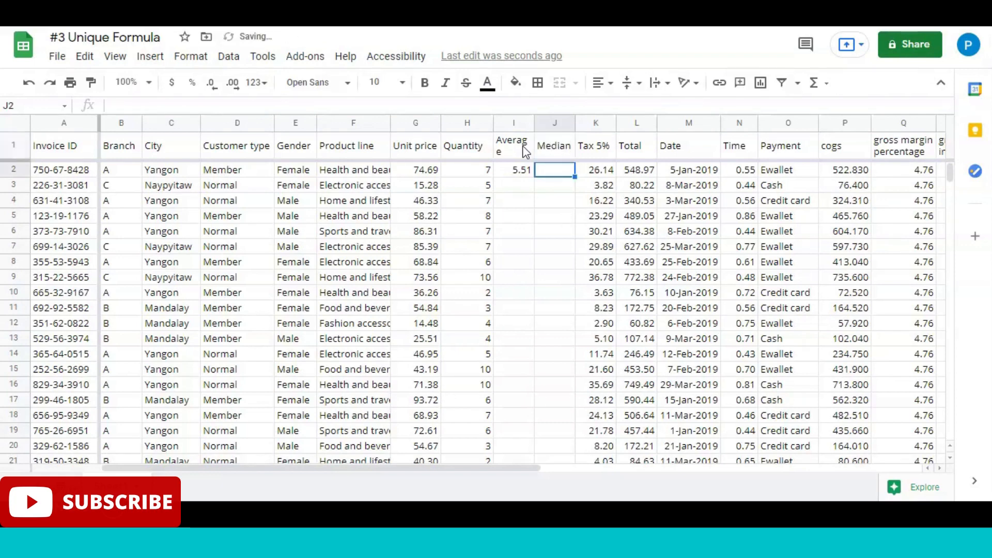
Step: Enter =MEDIAN(H2:H1001) in J2 to get the median of the whole Quantity column
type("=me")
key("Tab")
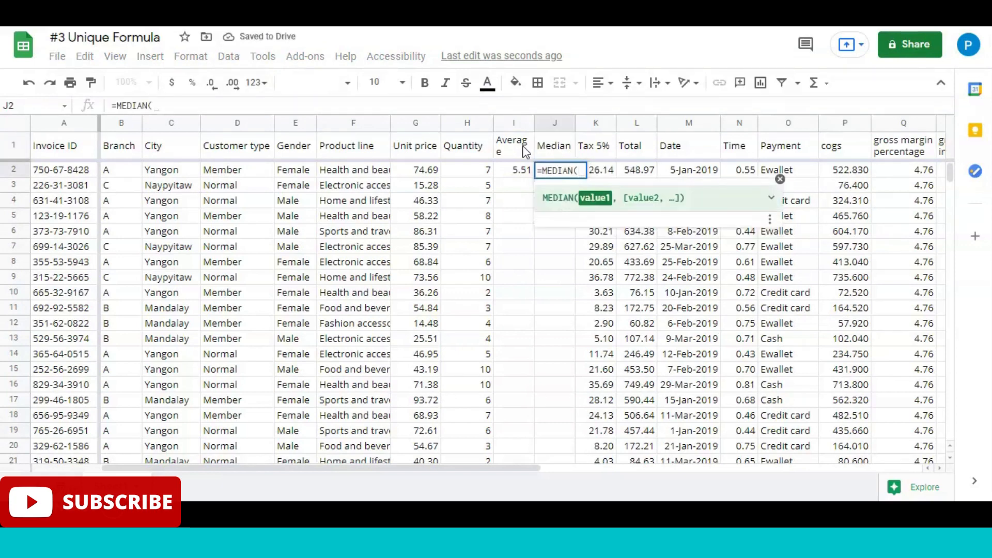
key("Left")
key("Left")
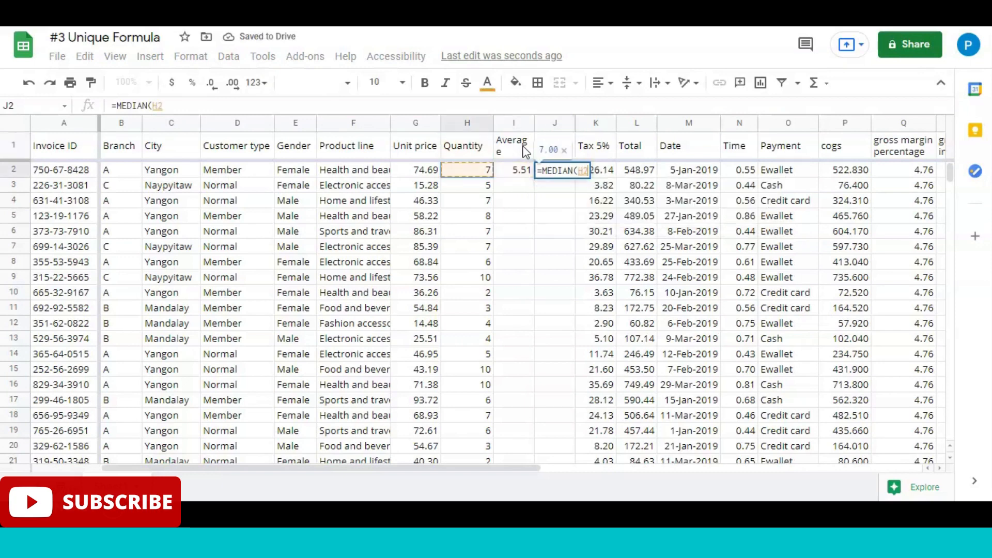
key("ctrl+shift+Down")
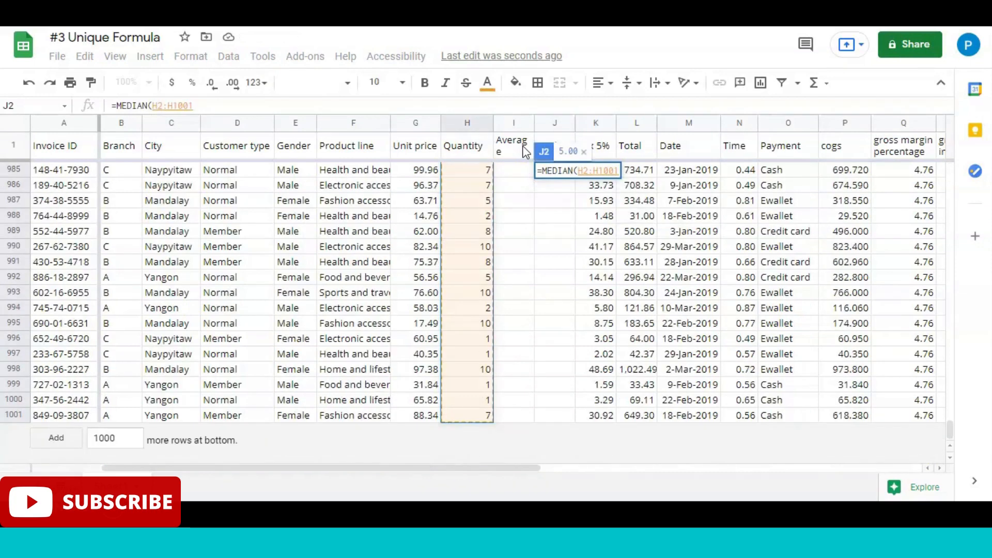
key("Return")
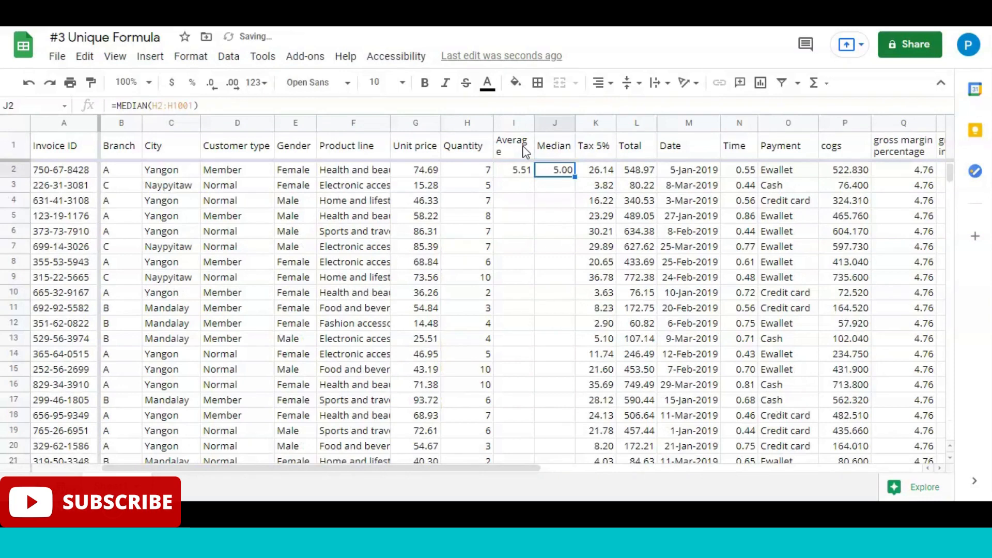
Step: Widen column I so the Average heading fits on one line, and compare the average in I2 with the median in J2
key("Left")
left_click_drag(535, 124, 545, 124)
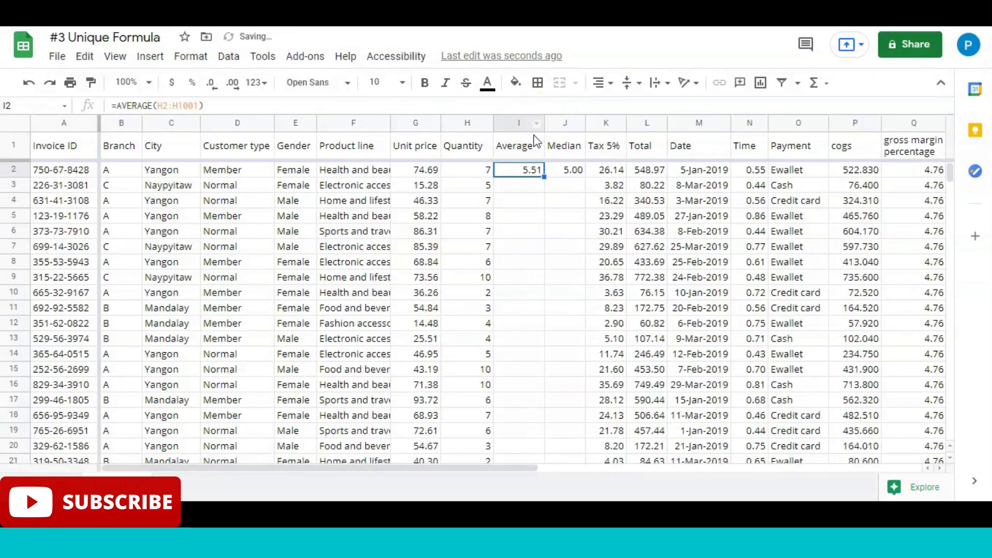
left_click(534, 137)
left_click(530, 166)
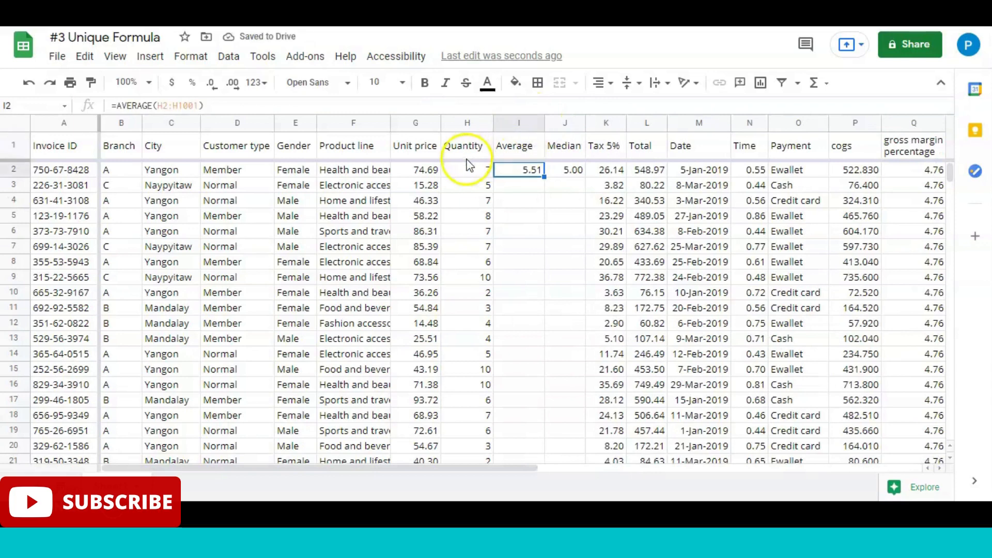
left_click(536, 174)
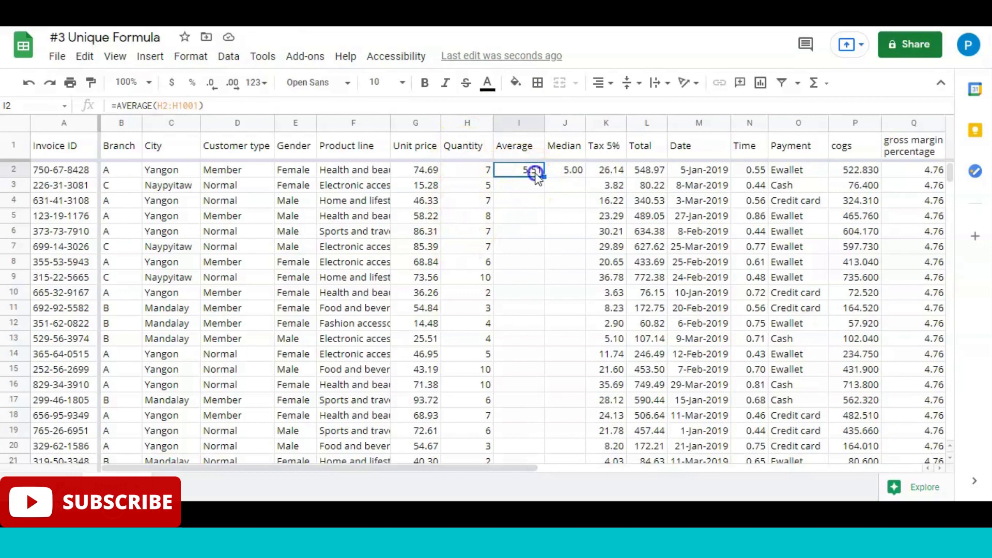
left_click(574, 172)
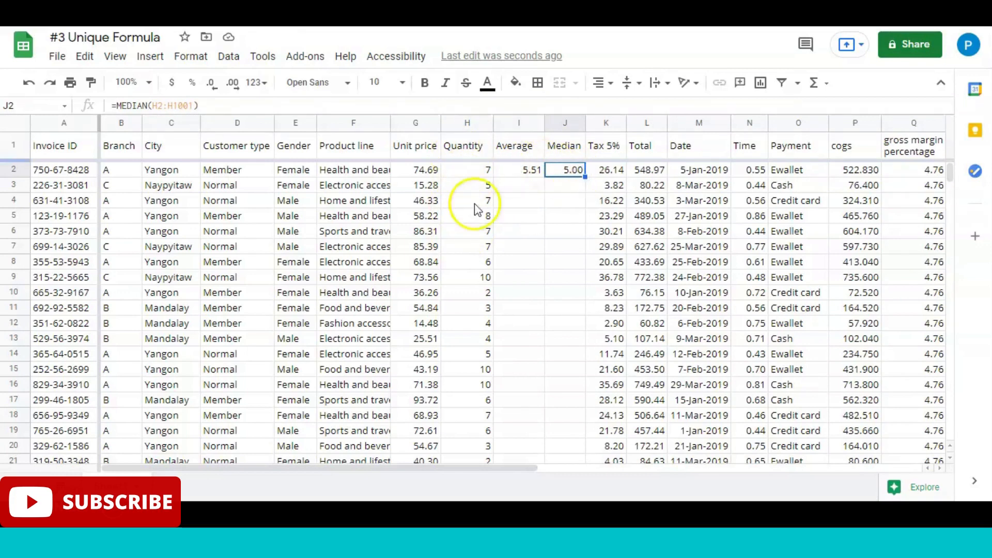